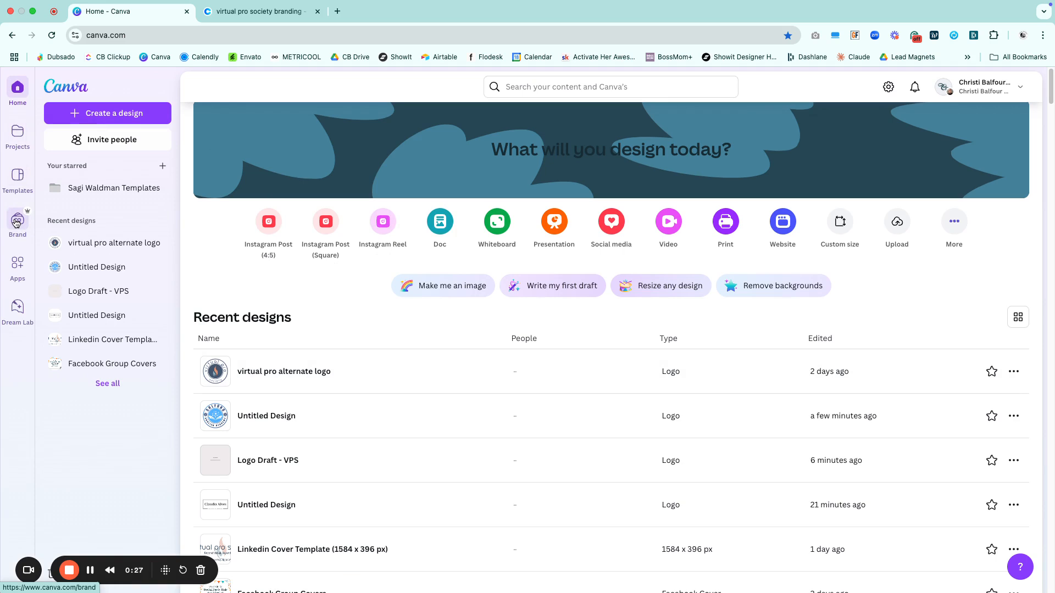
# Step: Create a new brand kit named "Virtual Pro Society - Canva Tutorial"
pyautogui.click(17, 222)
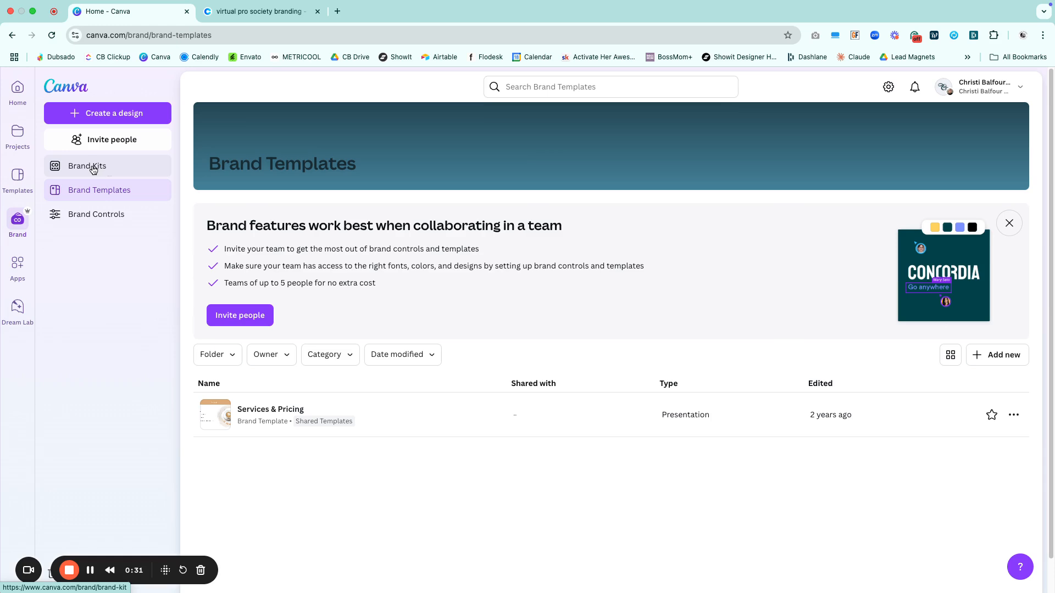
pyautogui.click(93, 168)
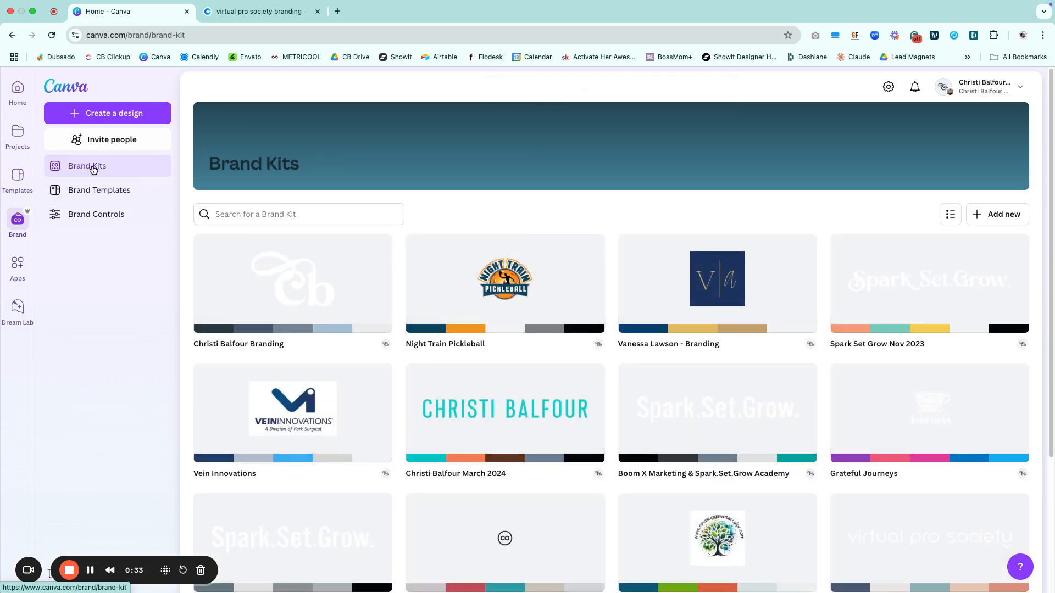
pyautogui.click(1002, 215)
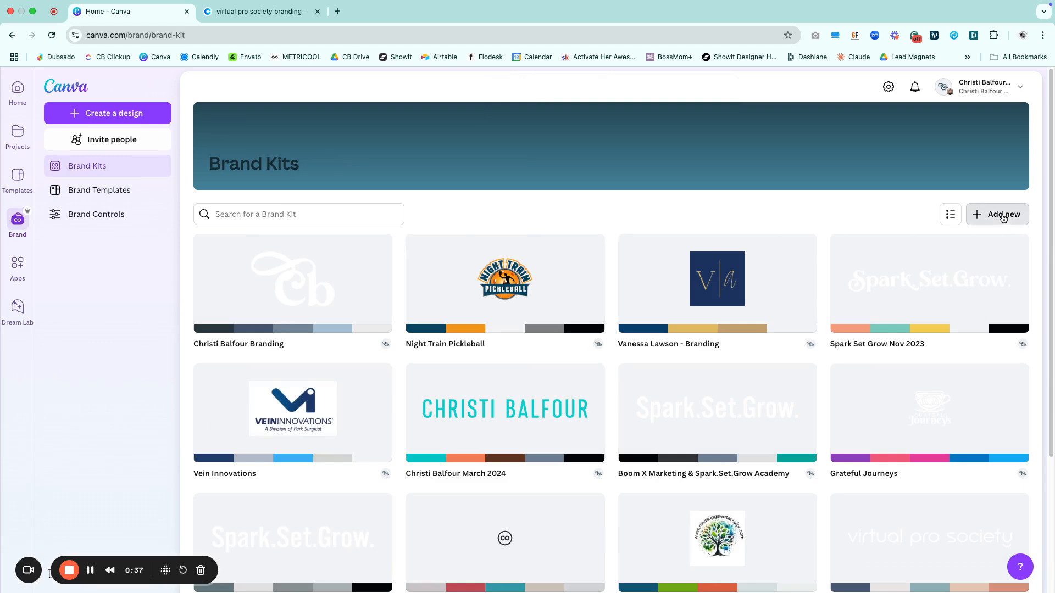
pyautogui.click(467, 322)
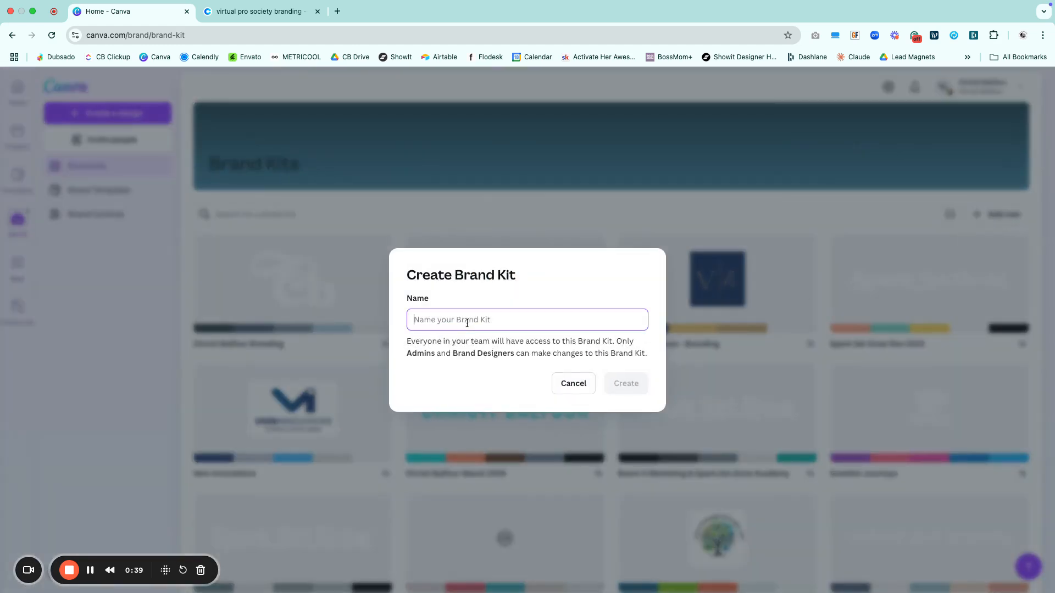
pyautogui.write('Virtual Pro Society')
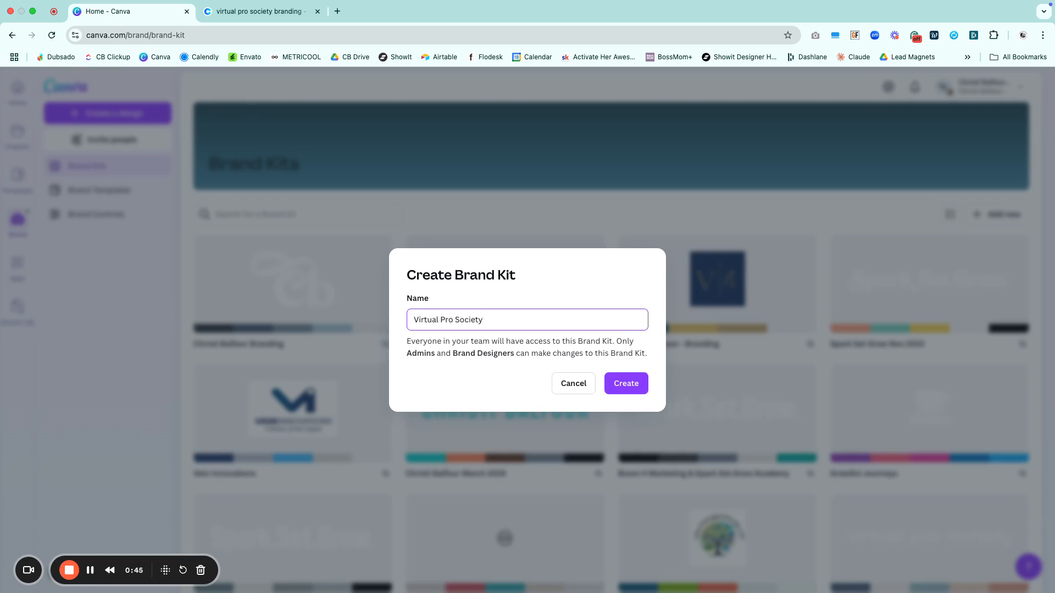
pyautogui.write('- Canva Tutorial')
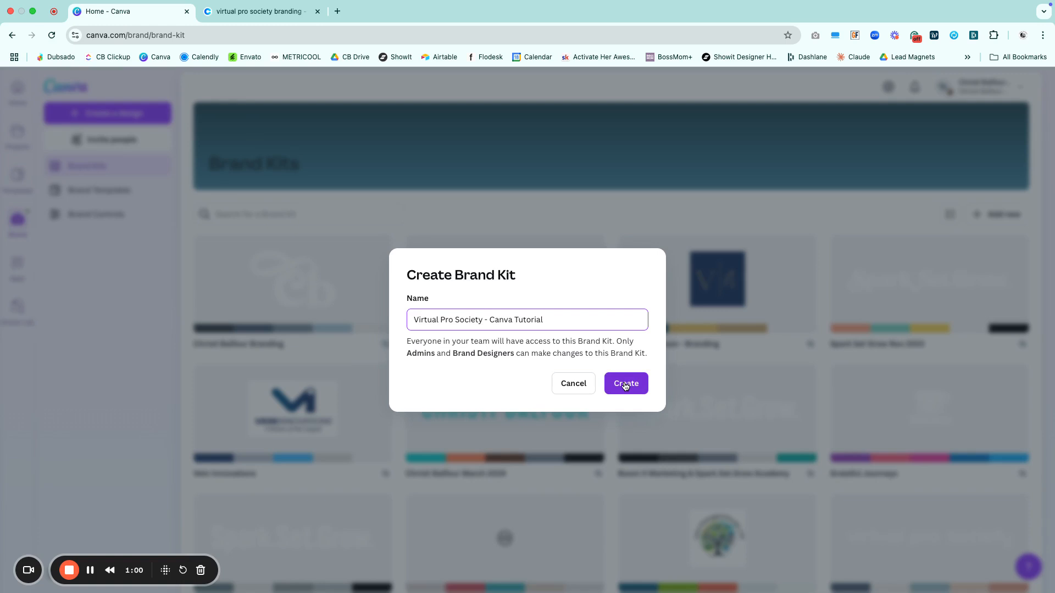
pyautogui.click(625, 384)
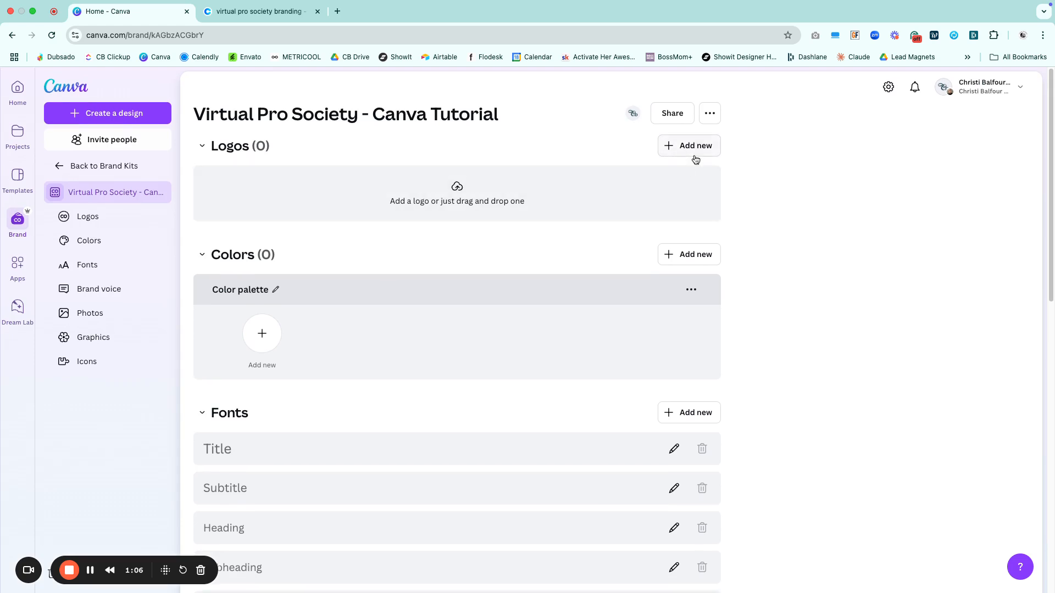
# Step: Switch to the Coolors palette "virtual pro society branding" and copy the dark blue hex code 44576D
pyautogui.scroll(-1, 589, 250)
pyautogui.scroll(1, 589, 250)
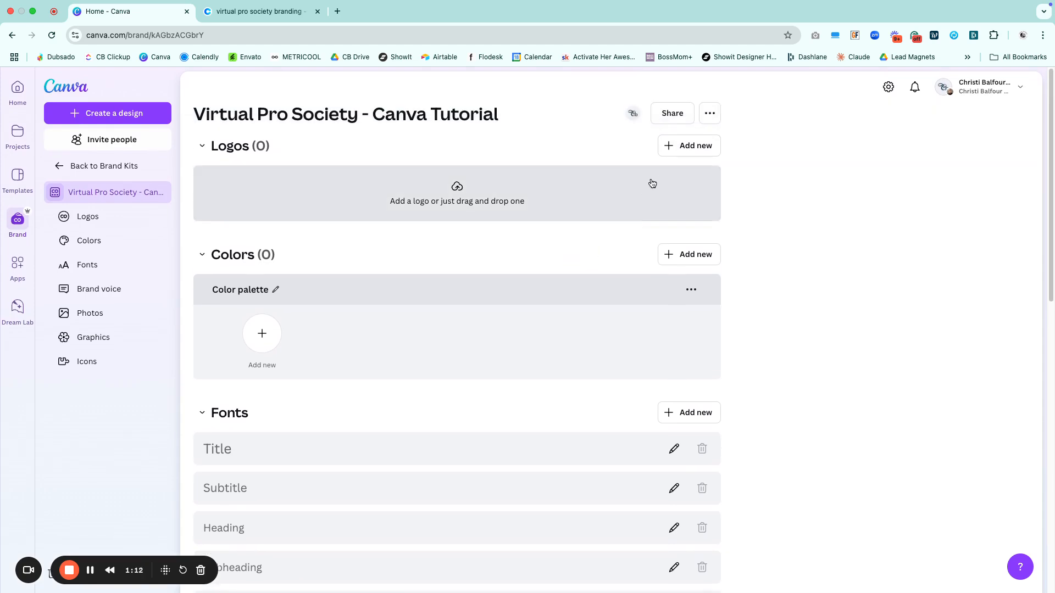
pyautogui.scroll(-2, 605, 254)
pyautogui.scroll(1, 605, 255)
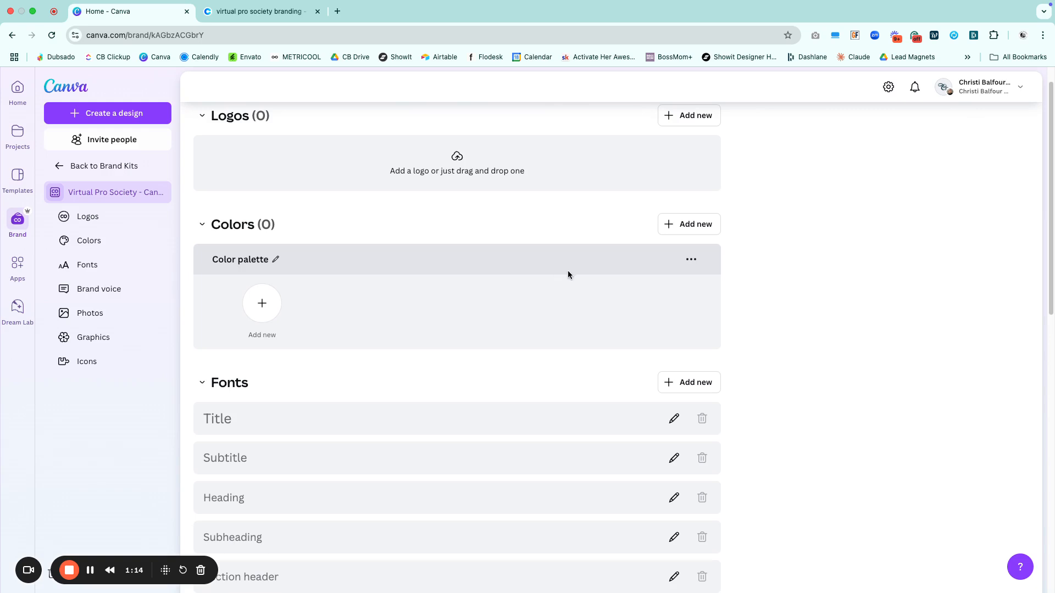
pyautogui.scroll(-1, 415, 326)
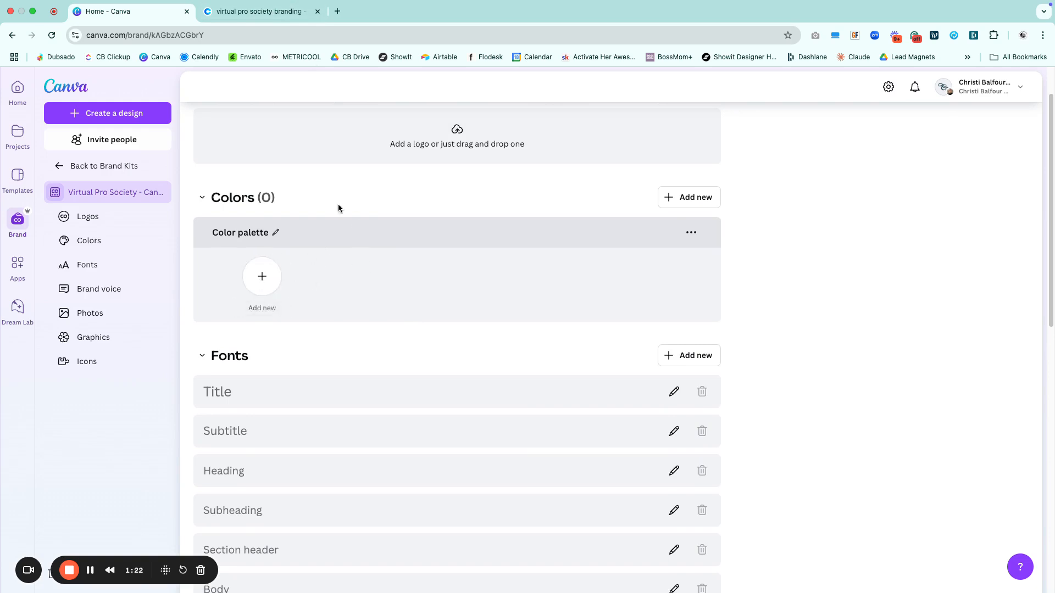
pyautogui.click(239, 11)
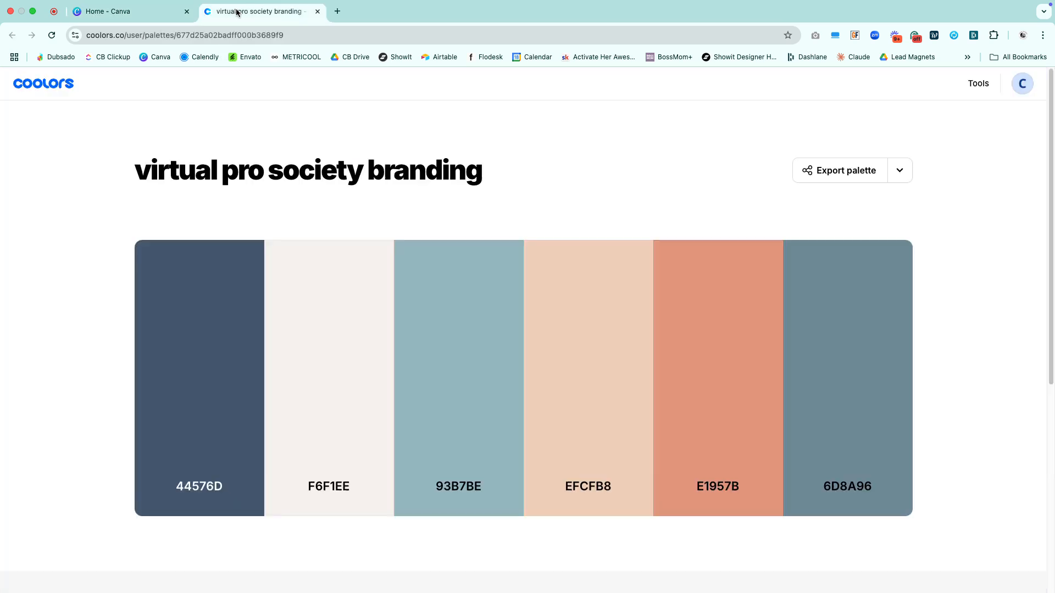
pyautogui.click(202, 486)
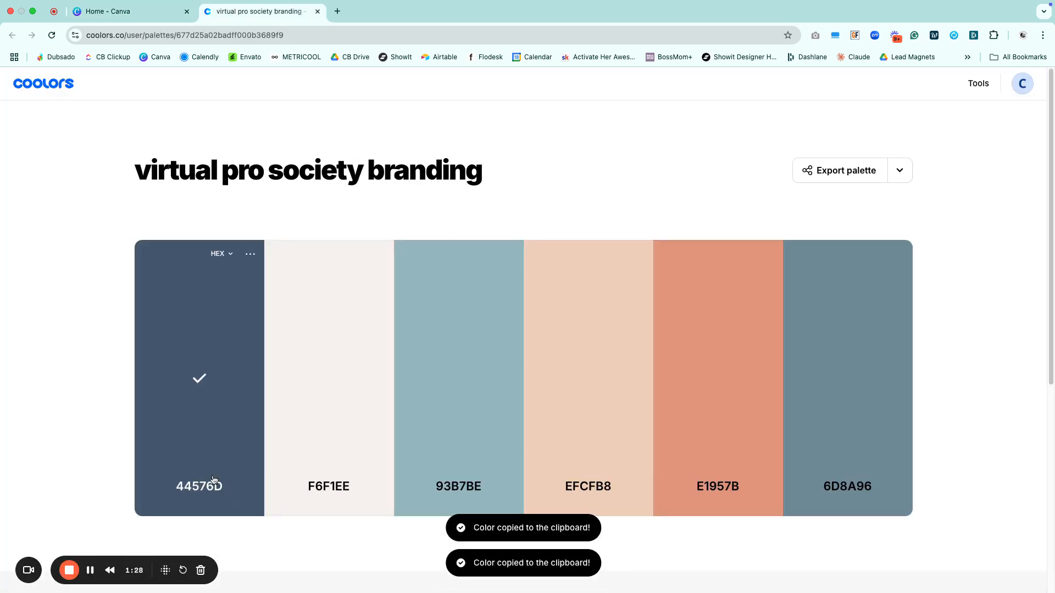
# Step: Add the color #44576D to the Canva brand kit's color palette and name it "Dark Blue"
pyautogui.click(146, 20)
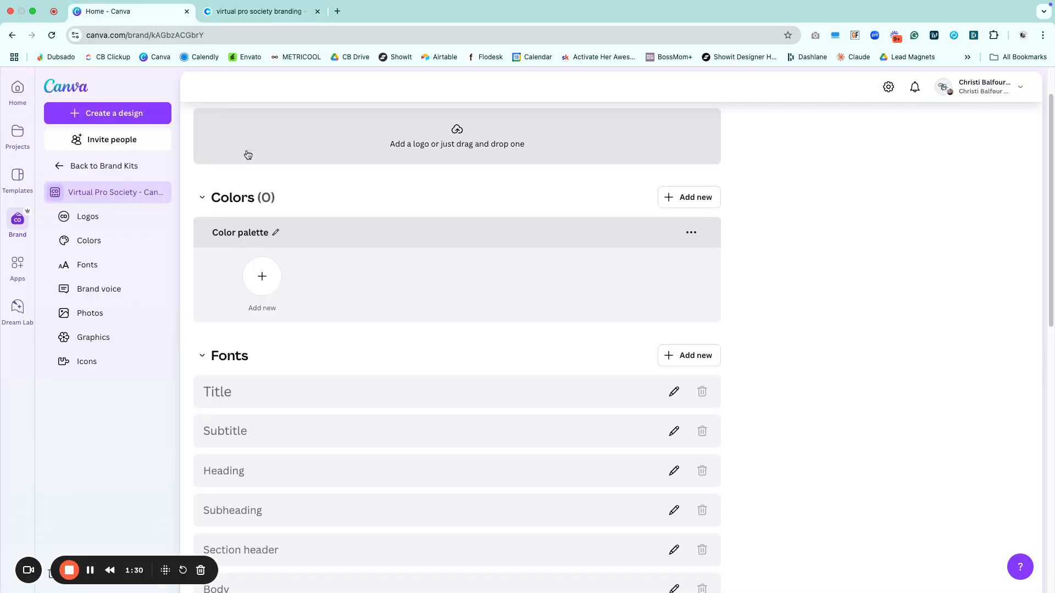
pyautogui.click(262, 276)
pyautogui.doubleClick(311, 450)
pyautogui.press('super+v')
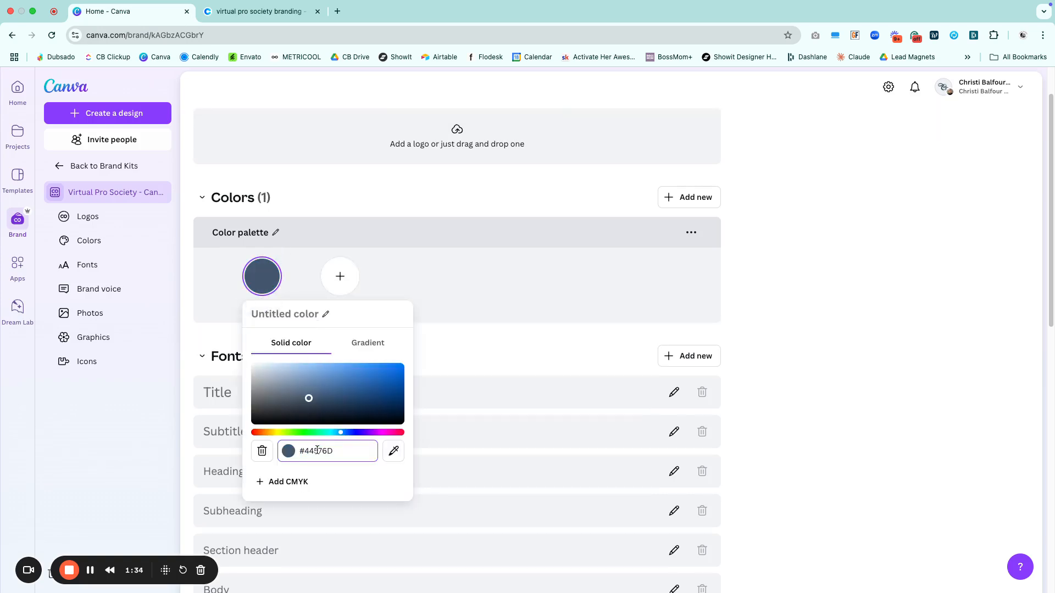
pyautogui.click(295, 315)
pyautogui.write('Dark Blue')
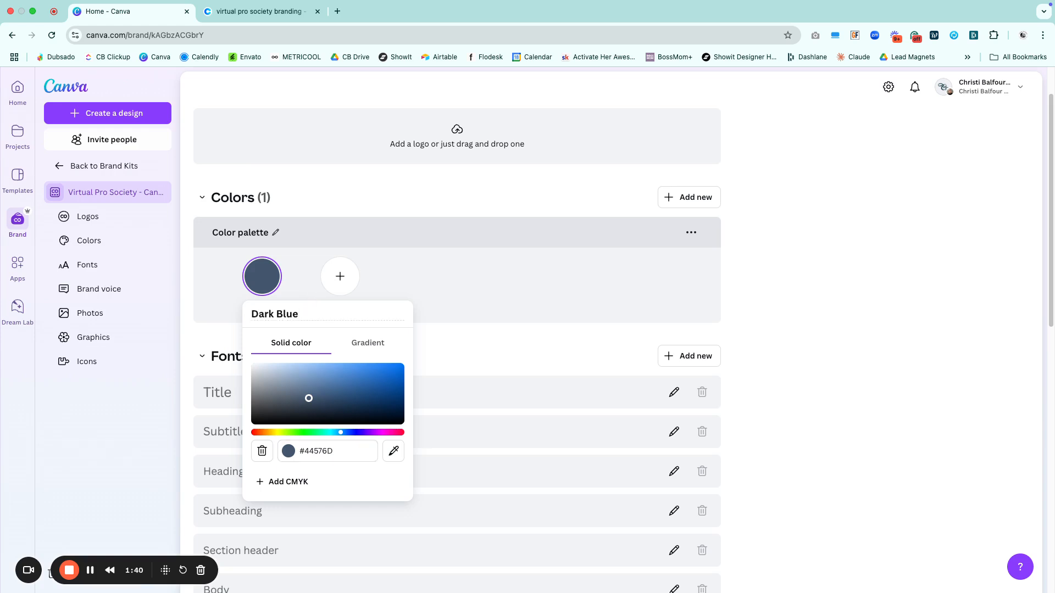
pyautogui.click(384, 284)
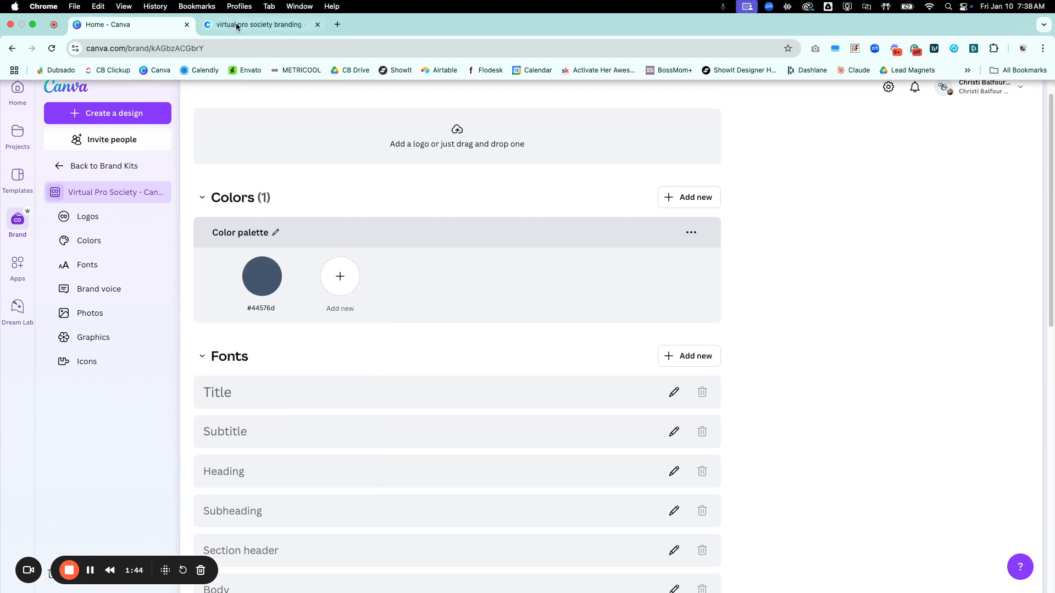
# Step: Copy the off-white hex code F6F1EE from the Coolors palette and return to the Canva brand kit
pyautogui.click(259, 11)
pyautogui.click(330, 487)
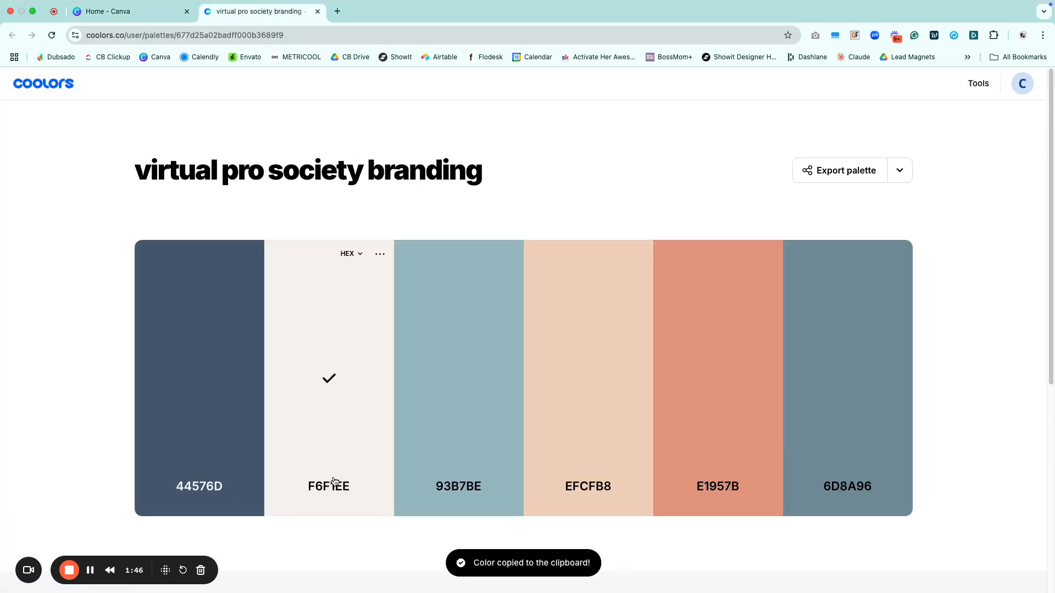
pyautogui.click(136, 19)
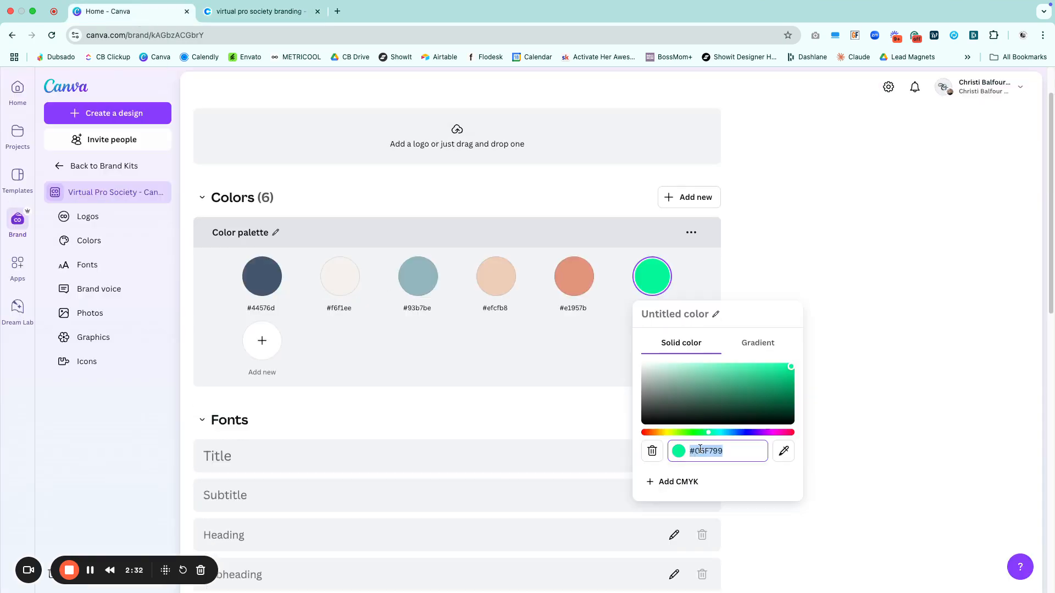
# Step: Set the newly added sixth color in the brand palette to #6D8A96
pyautogui.press('super+v')
pyautogui.press('Return')
pyautogui.click(588, 356)
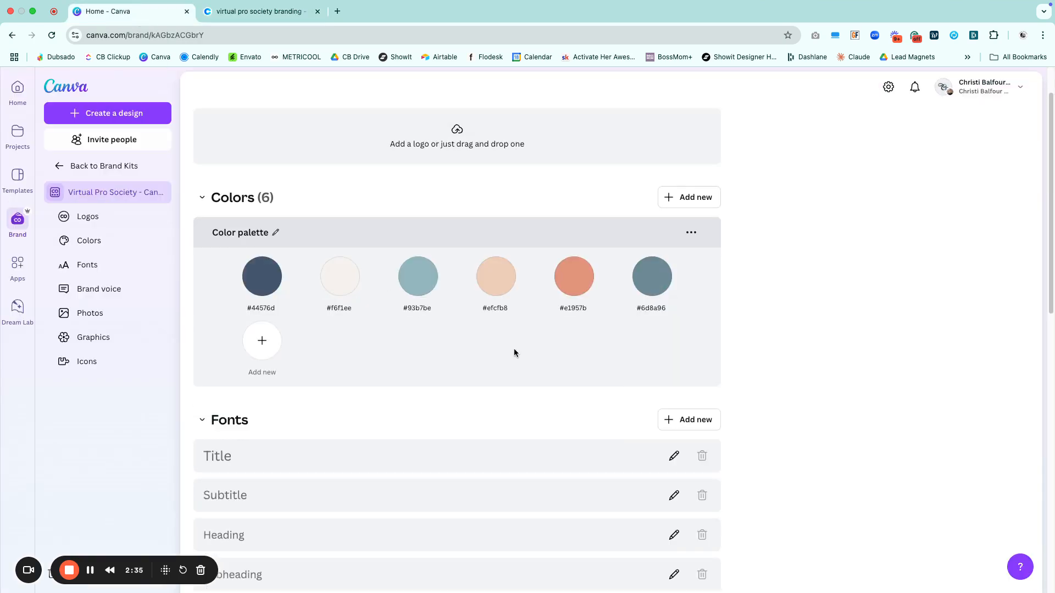
# Step: Upload all the Goodly OTF font files to the brand kit, confirming the right to use them
pyautogui.scroll(-3, 499, 353)
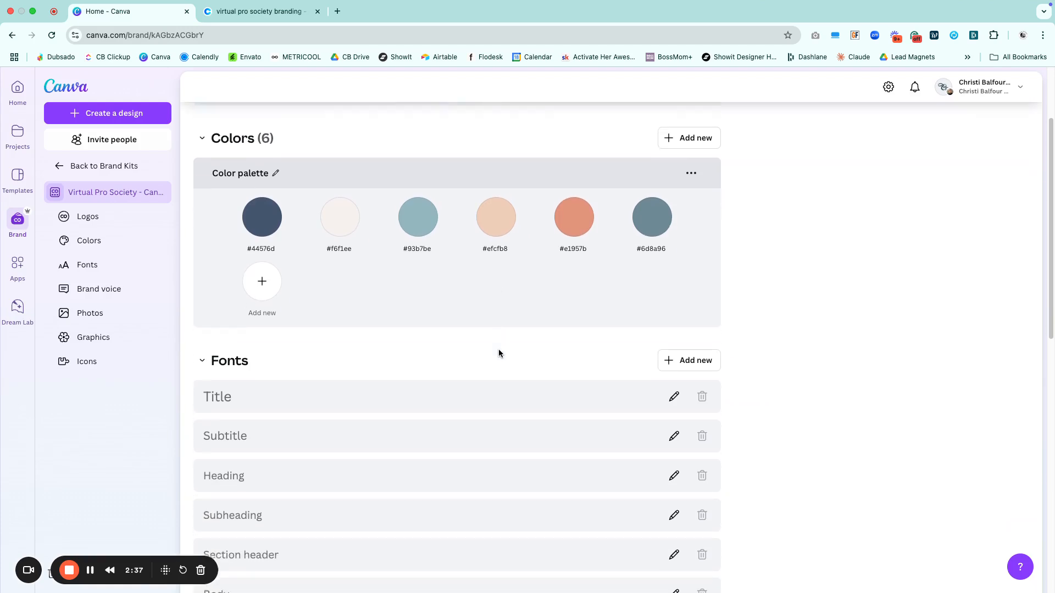
pyautogui.scroll(-3, 498, 349)
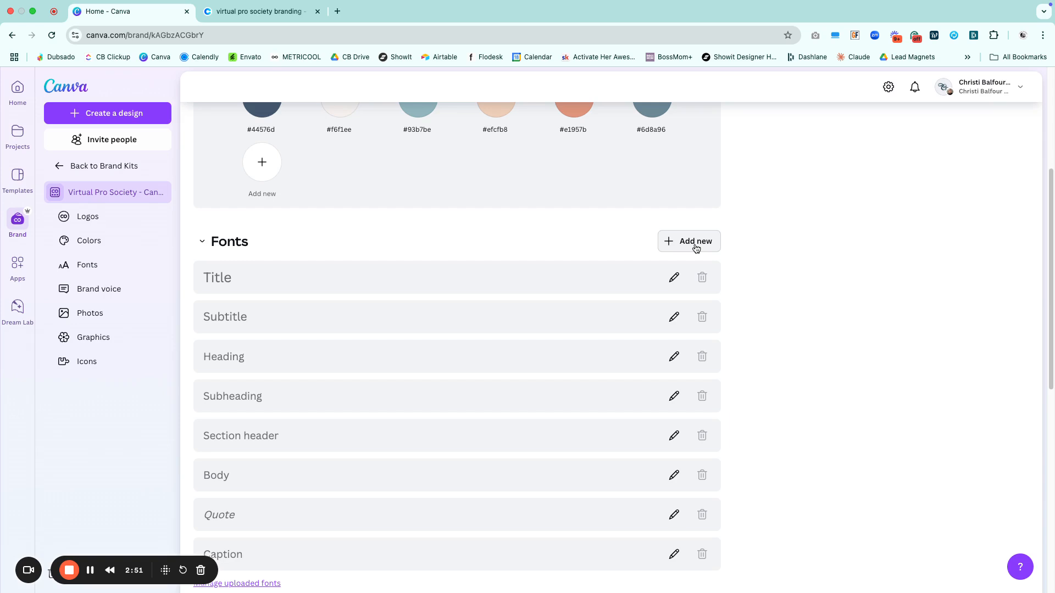
pyautogui.scroll(-1, 695, 246)
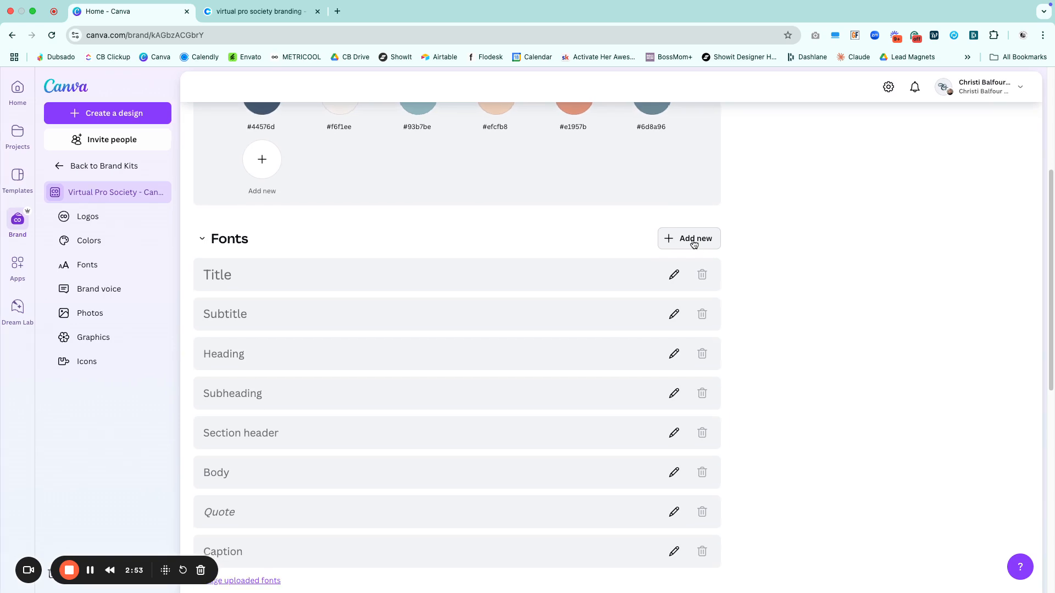
pyautogui.click(694, 245)
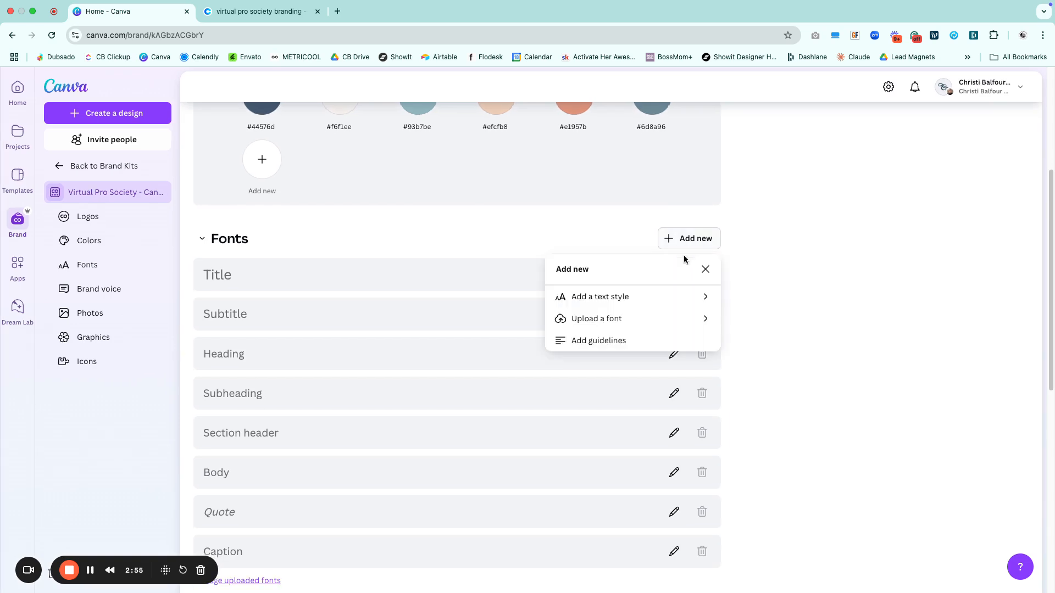
pyautogui.click(611, 323)
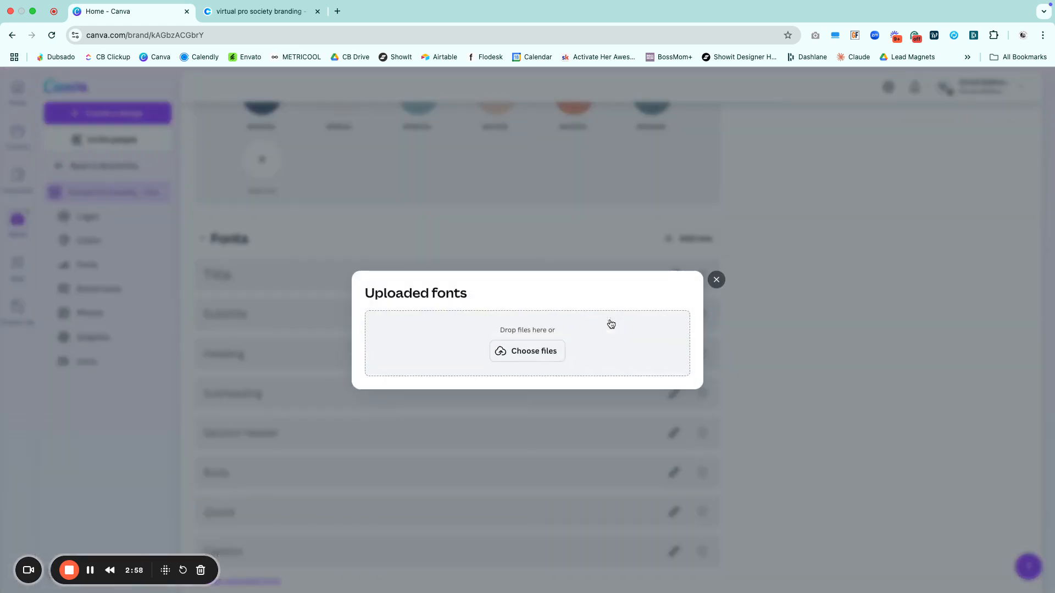
pyautogui.click(514, 357)
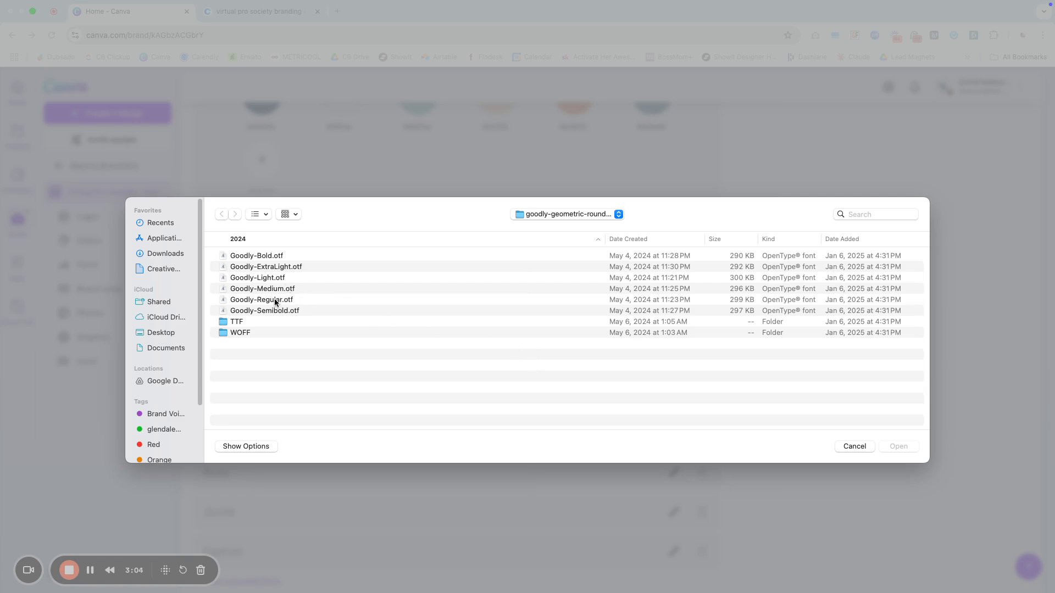
pyautogui.press('super+a')
pyautogui.click(900, 447)
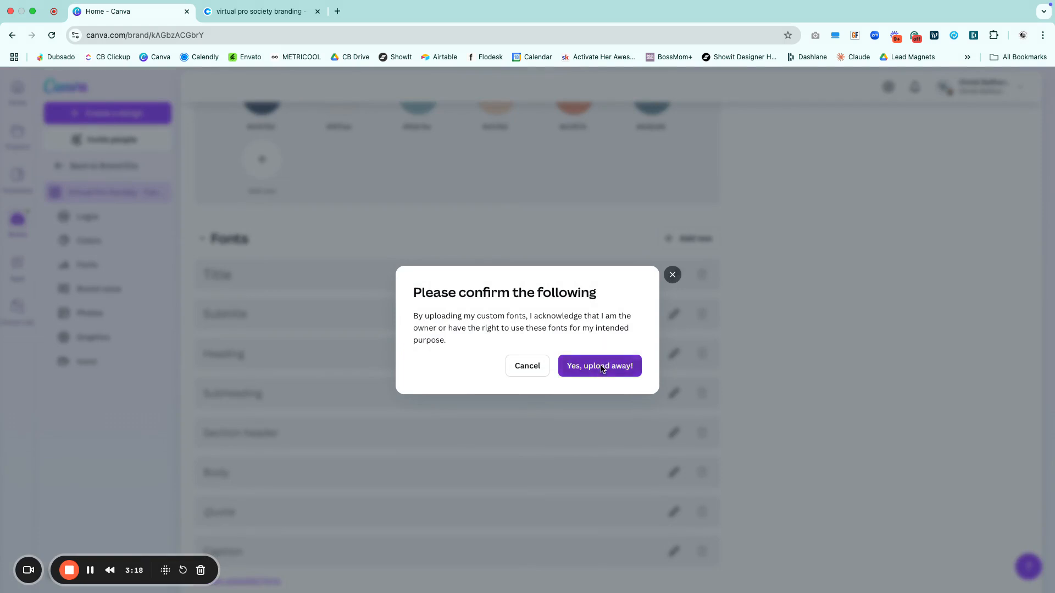
pyautogui.click(601, 367)
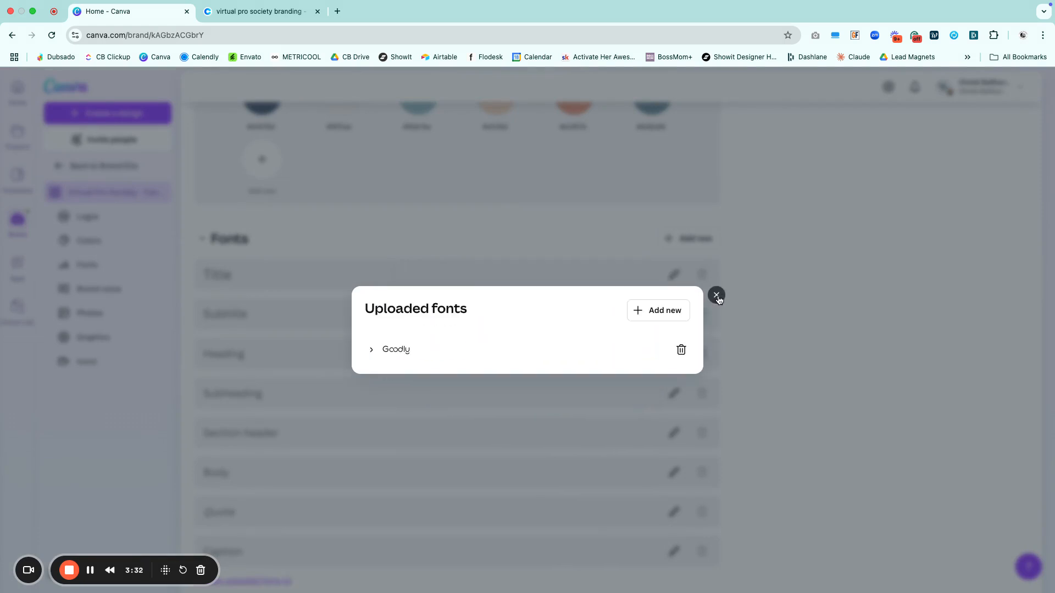
pyautogui.click(716, 295)
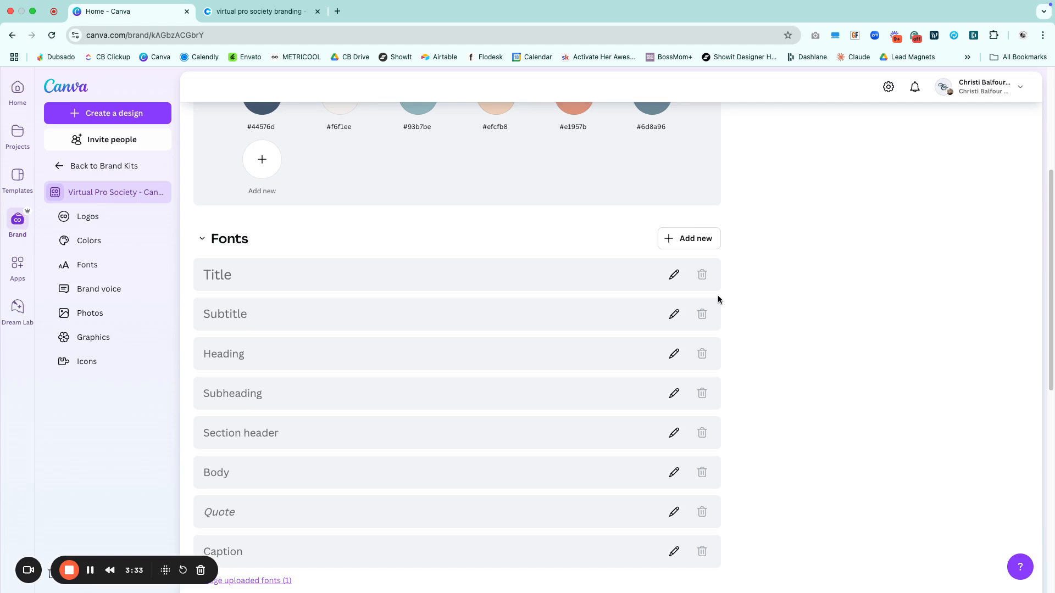
pyautogui.scroll(1, 559, 258)
pyautogui.scroll(3, 559, 259)
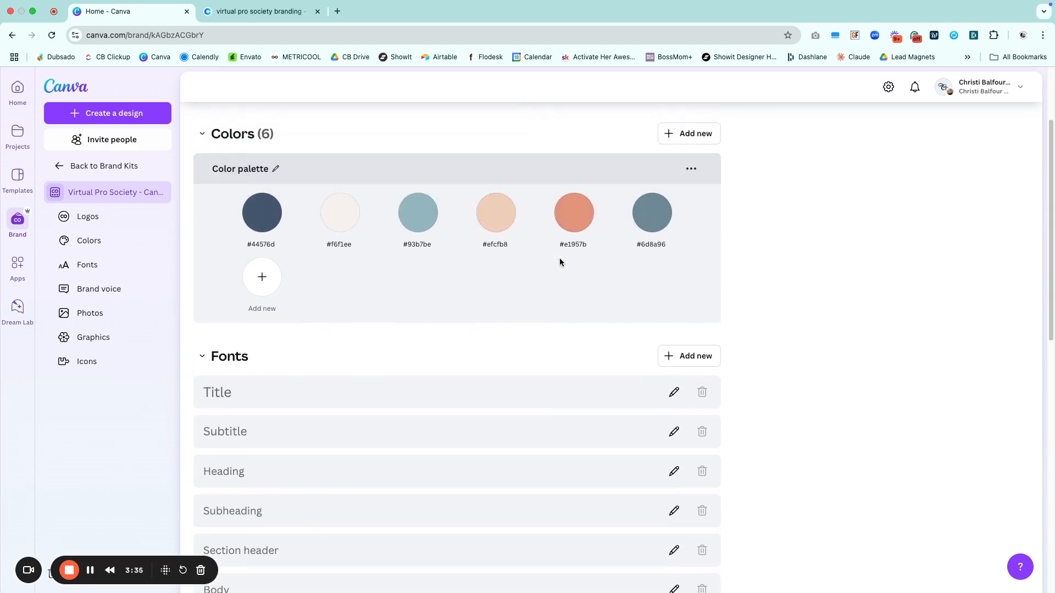
pyautogui.scroll(-3, 560, 260)
pyautogui.scroll(-4, 561, 263)
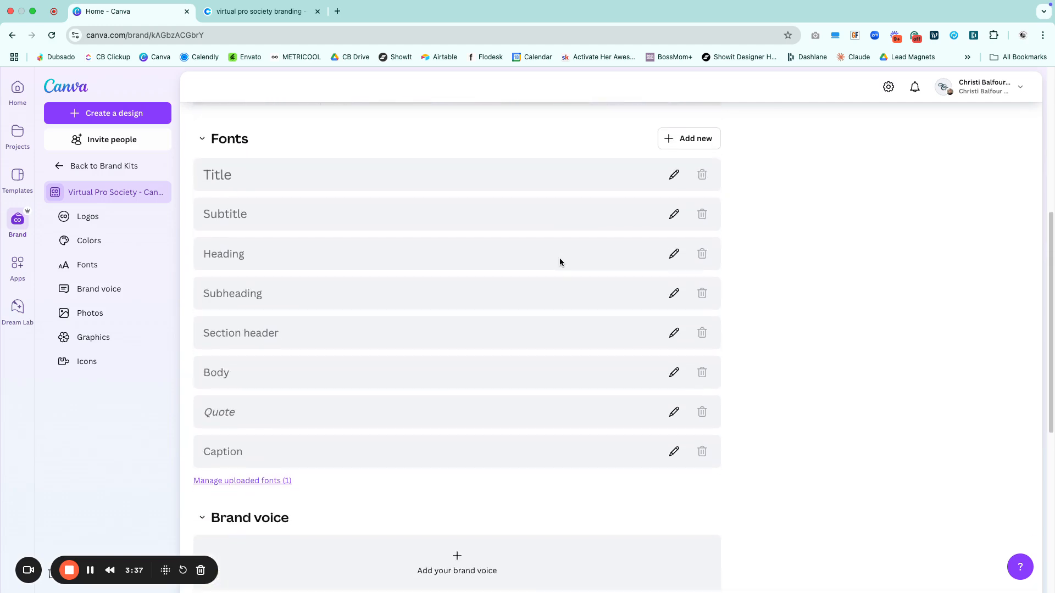
pyautogui.scroll(3, 613, 183)
pyautogui.scroll(5, 613, 188)
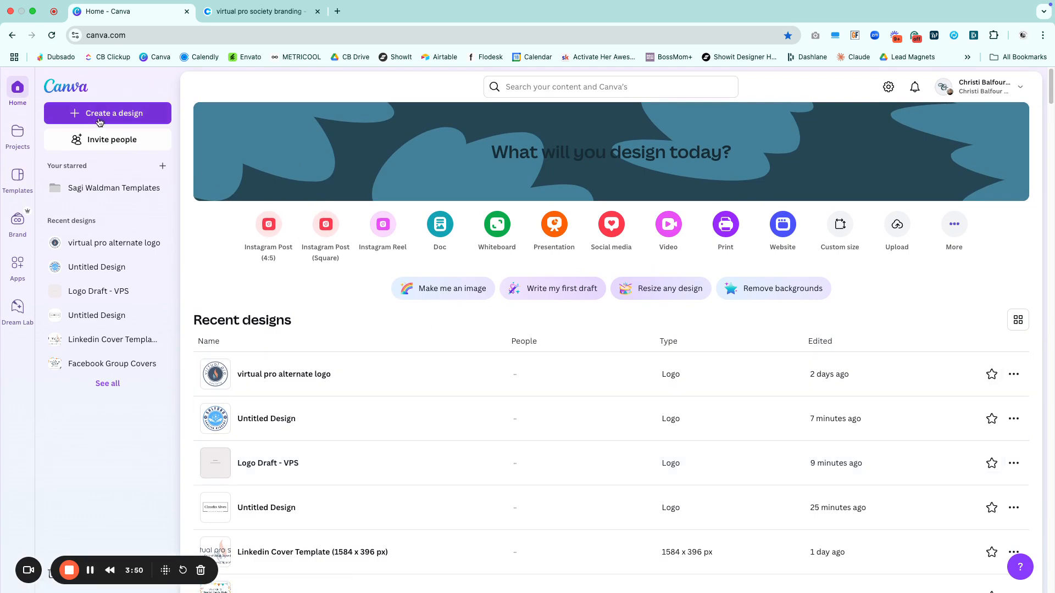
# Step: Create a new blank logo design and bring up the logo templates
pyautogui.click(99, 119)
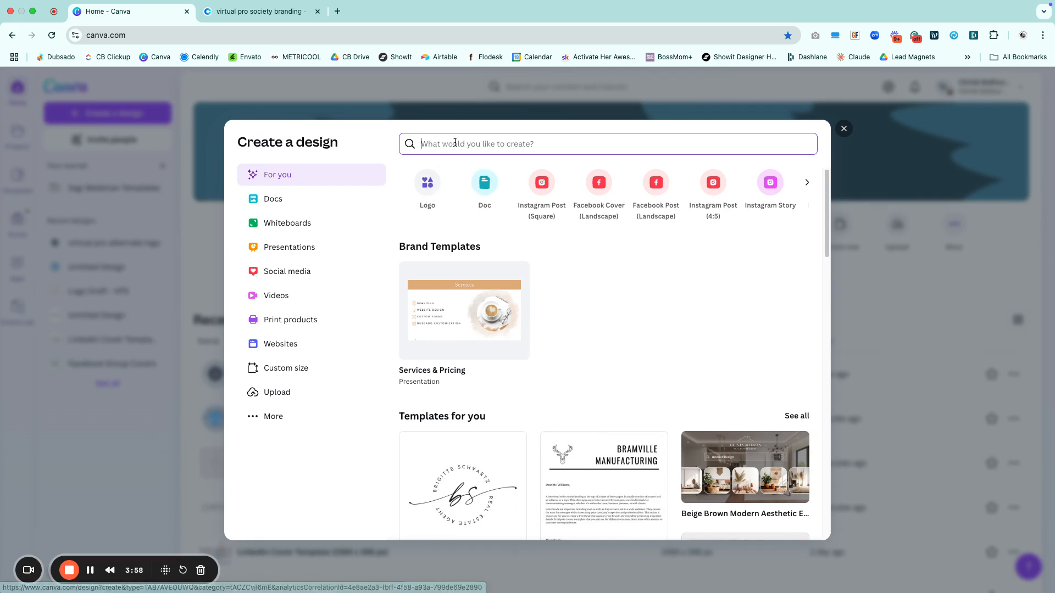
pyautogui.click(428, 190)
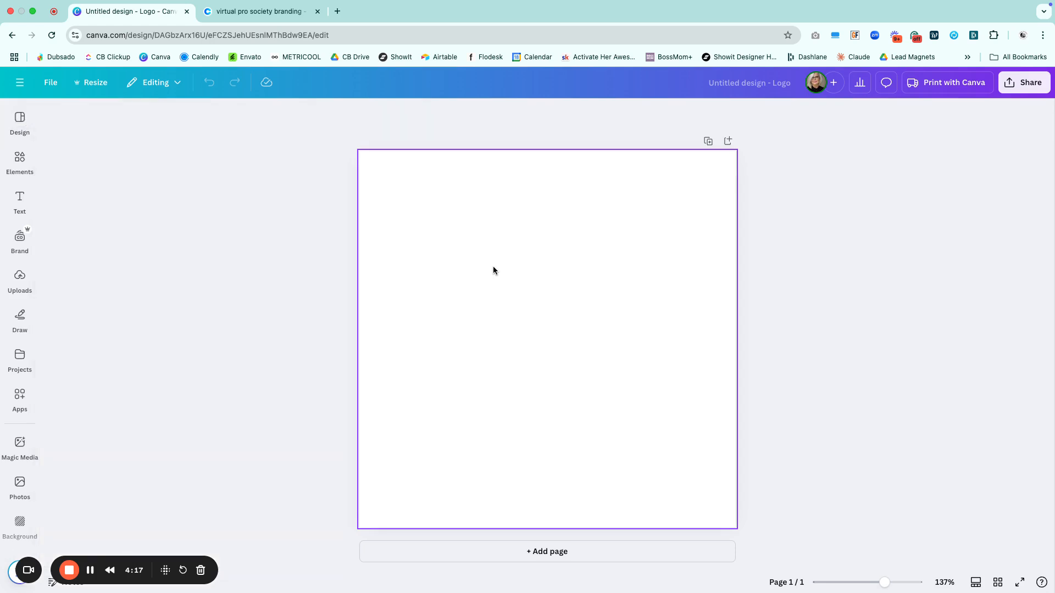
pyautogui.click(493, 267)
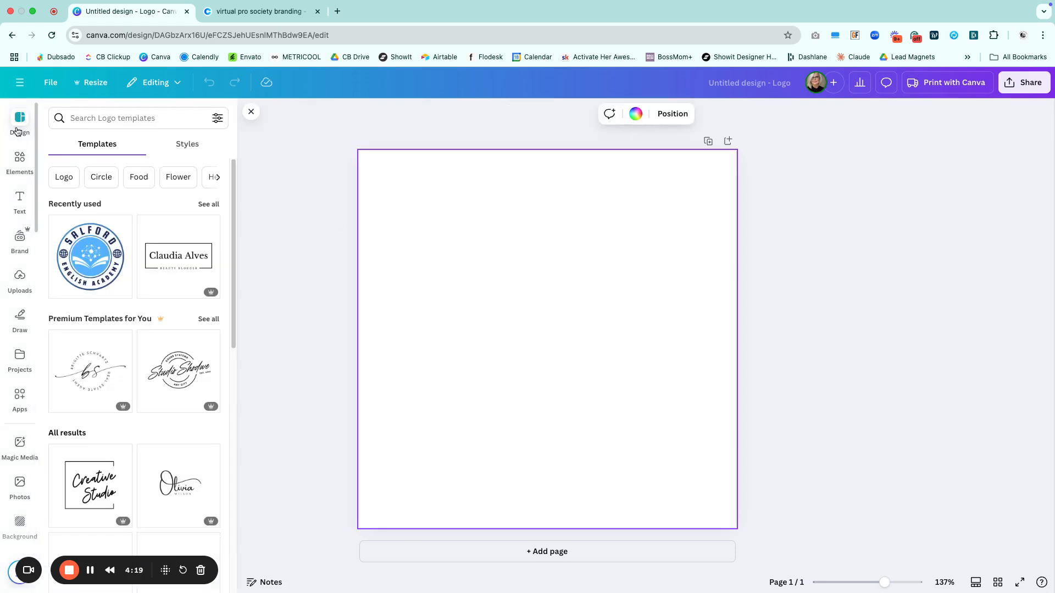
# Step: Browse the logo templates and apply the round blue Salford English Academy template to the blank page
pyautogui.scroll(-2, 137, 226)
pyautogui.scroll(-5, 137, 226)
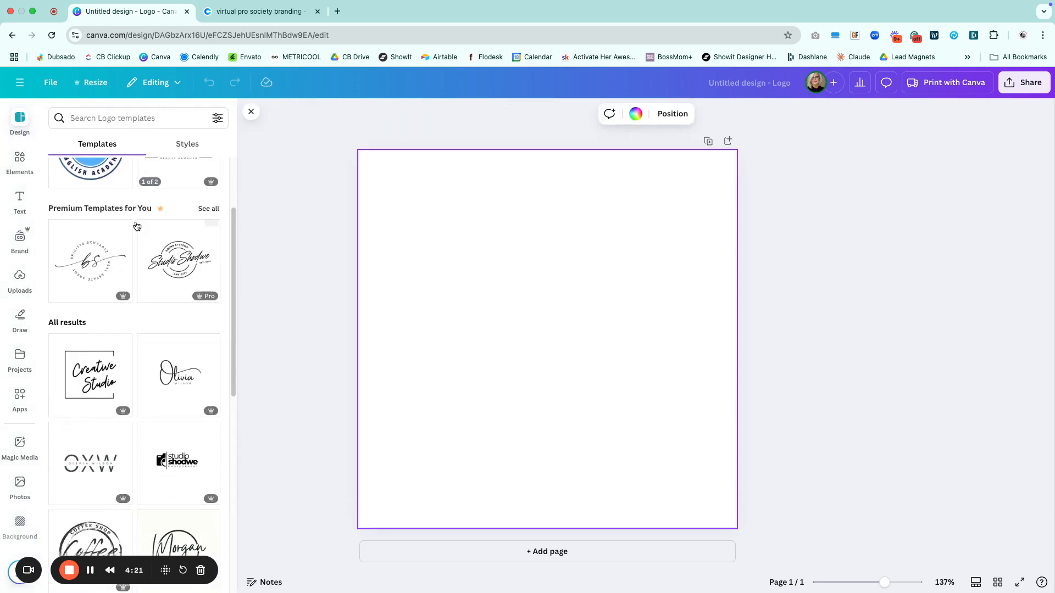
pyautogui.scroll(-2, 135, 225)
pyautogui.scroll(7, 135, 225)
pyautogui.scroll(1, 136, 226)
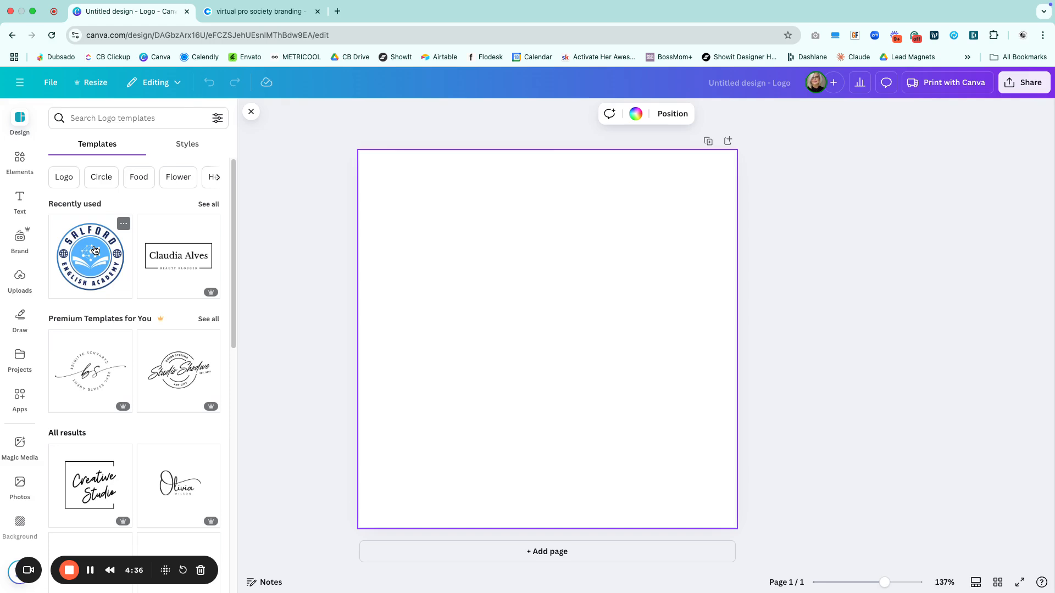
pyautogui.click(94, 251)
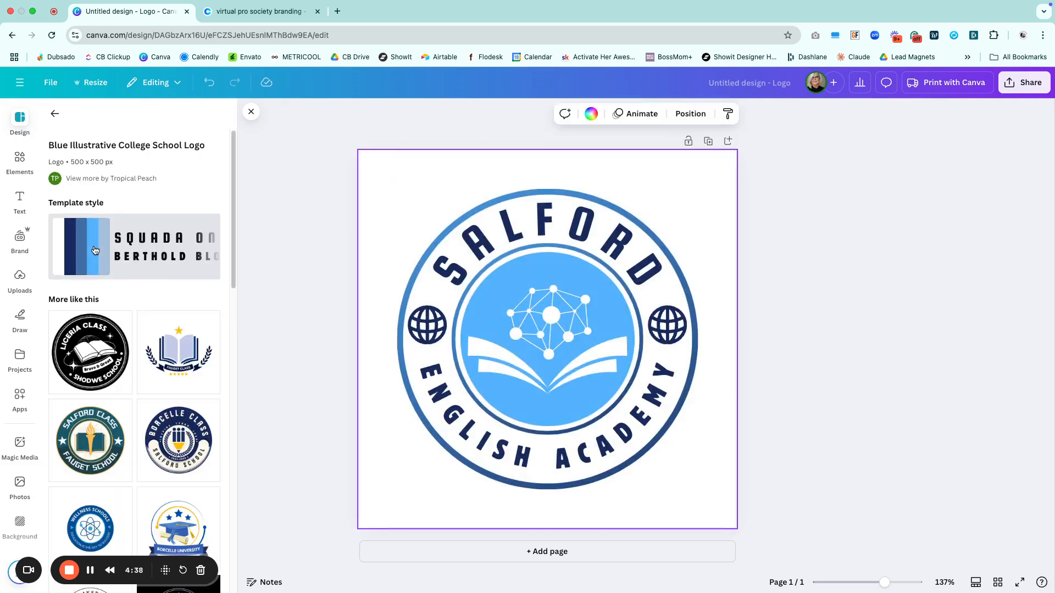
# Step: Replace the curved SALFORD text with VIRTUAL PRO and the lower ENGLISH ACADEMY text with SOCIETY
pyautogui.click(541, 229)
pyautogui.doubleClick(541, 228)
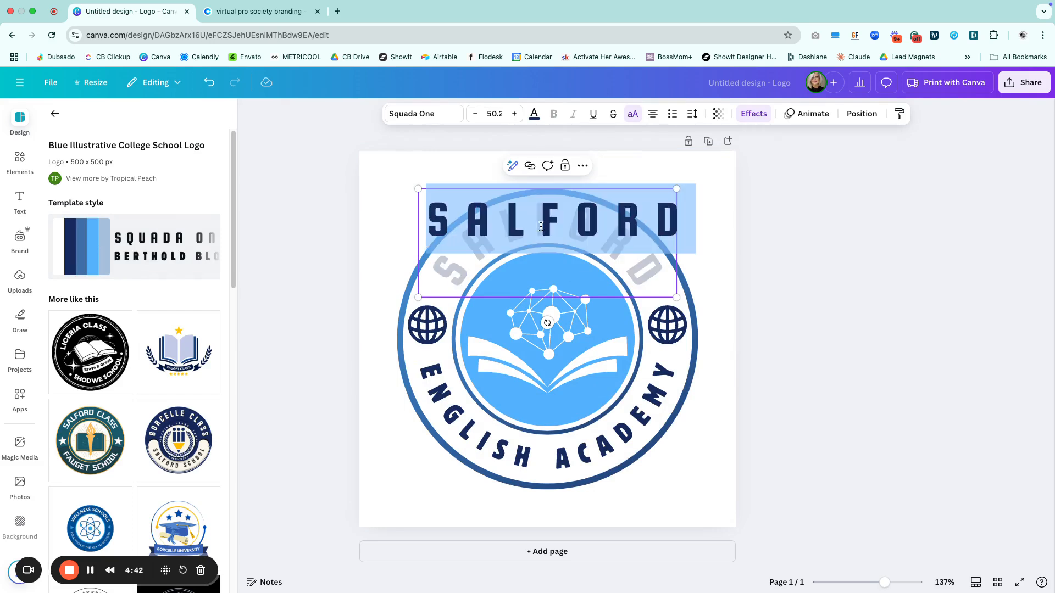
pyautogui.write('VIRTUAL')
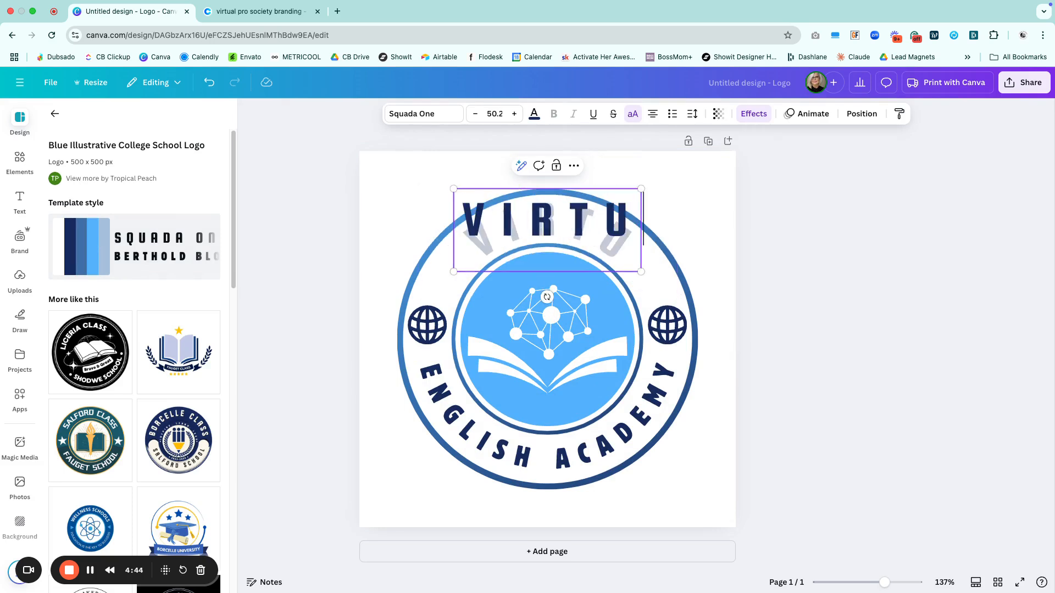
pyautogui.write(' PRO')
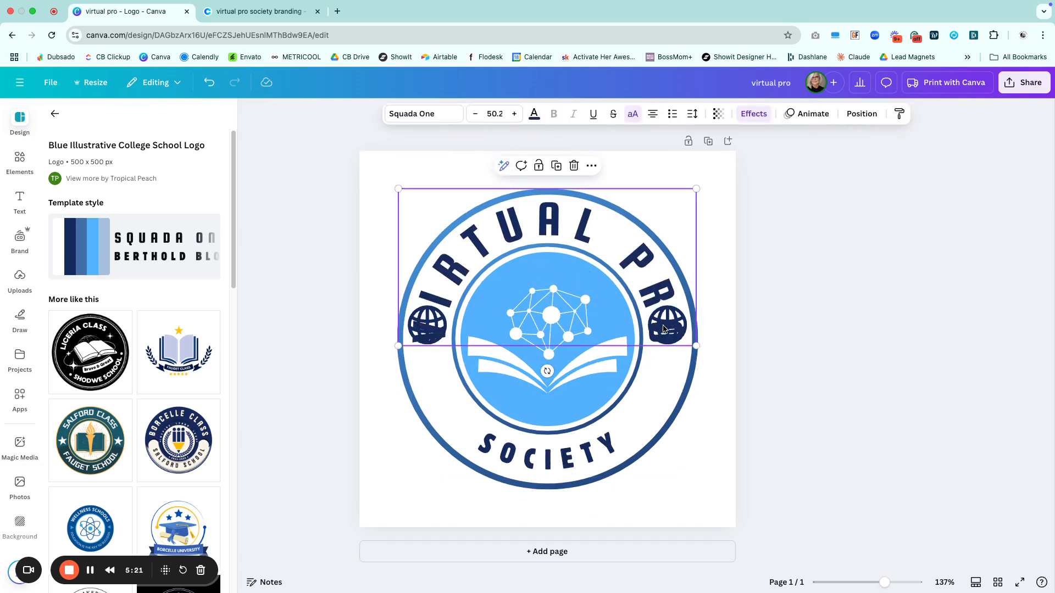
# Step: Delete the two globe icons at the sides of the ring and the white book graphic in the centre
pyautogui.click(869, 117)
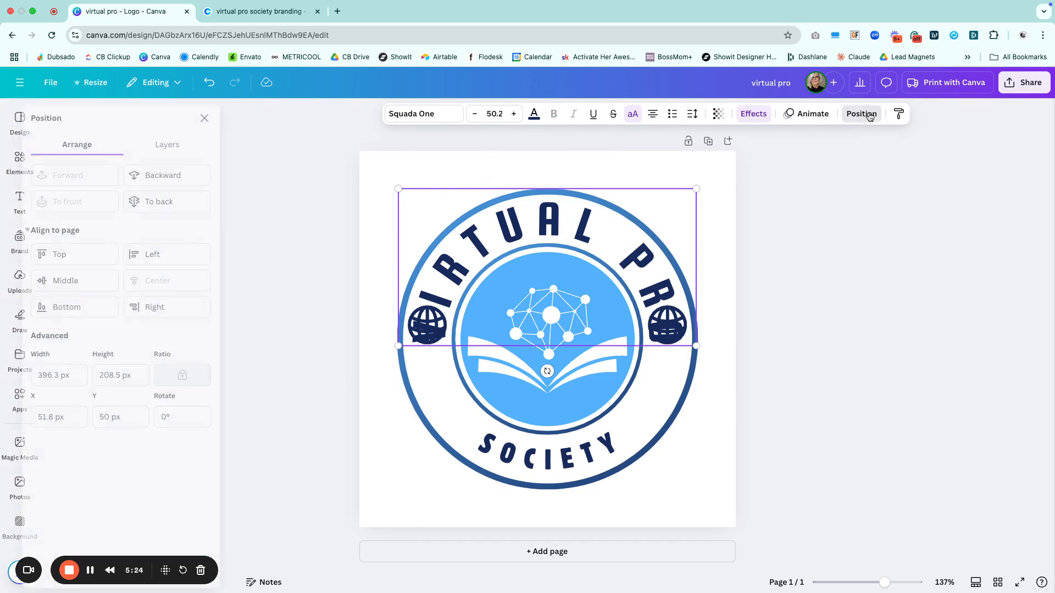
pyautogui.click(190, 149)
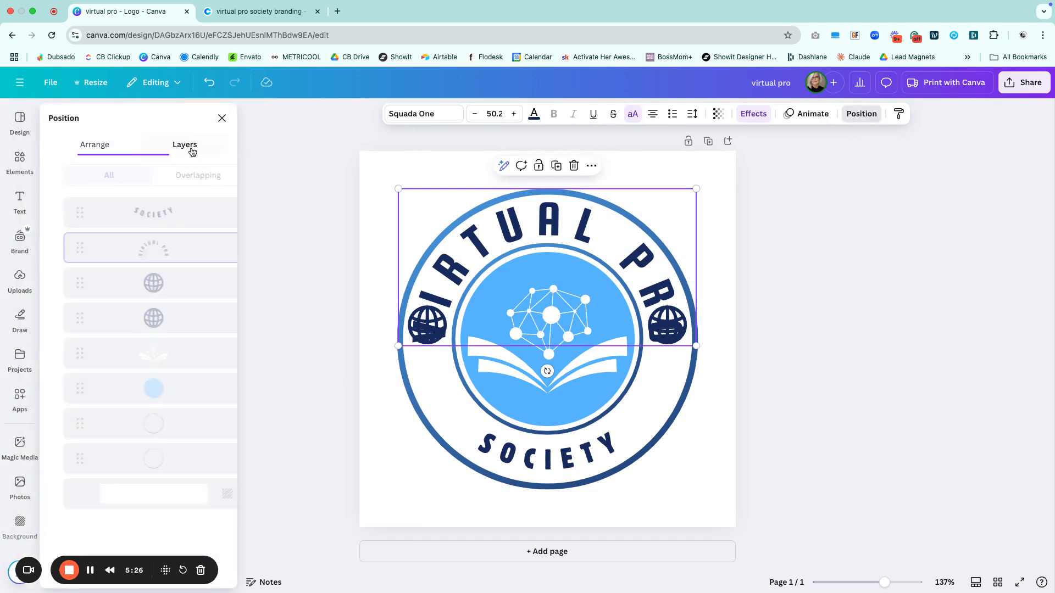
pyautogui.click(142, 284)
pyautogui.keyDown('shift'); pyautogui.click(153, 321); pyautogui.keyUp('shift')
pyautogui.press('Delete')
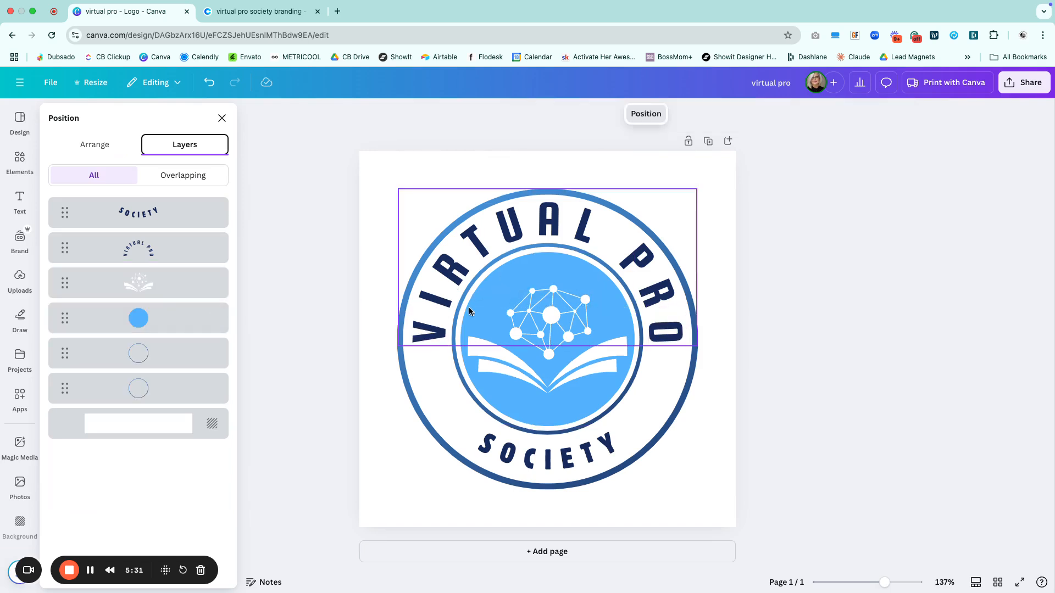
pyautogui.click(553, 350)
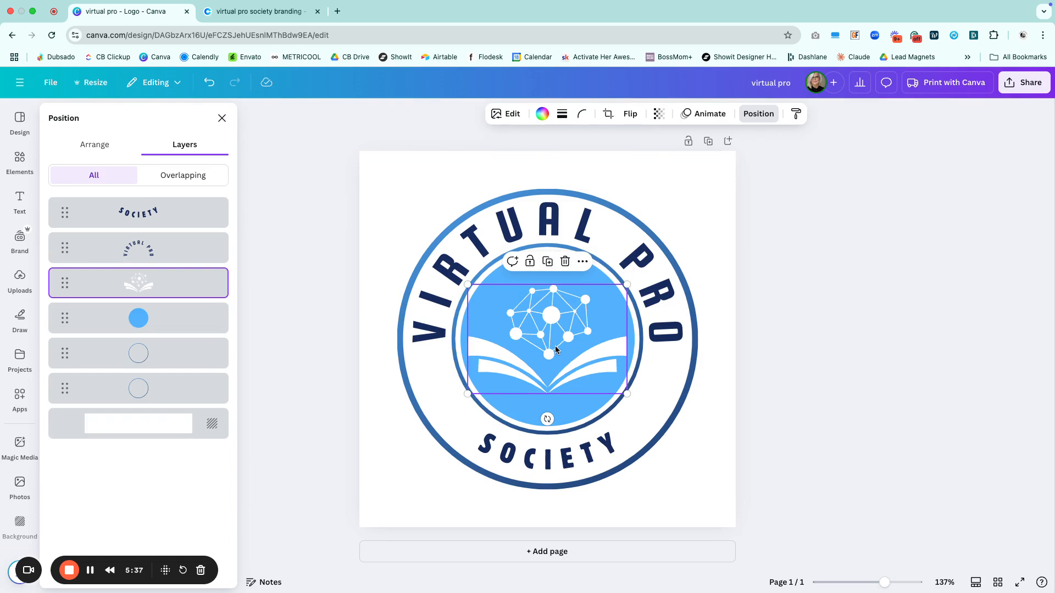
pyautogui.press('Delete')
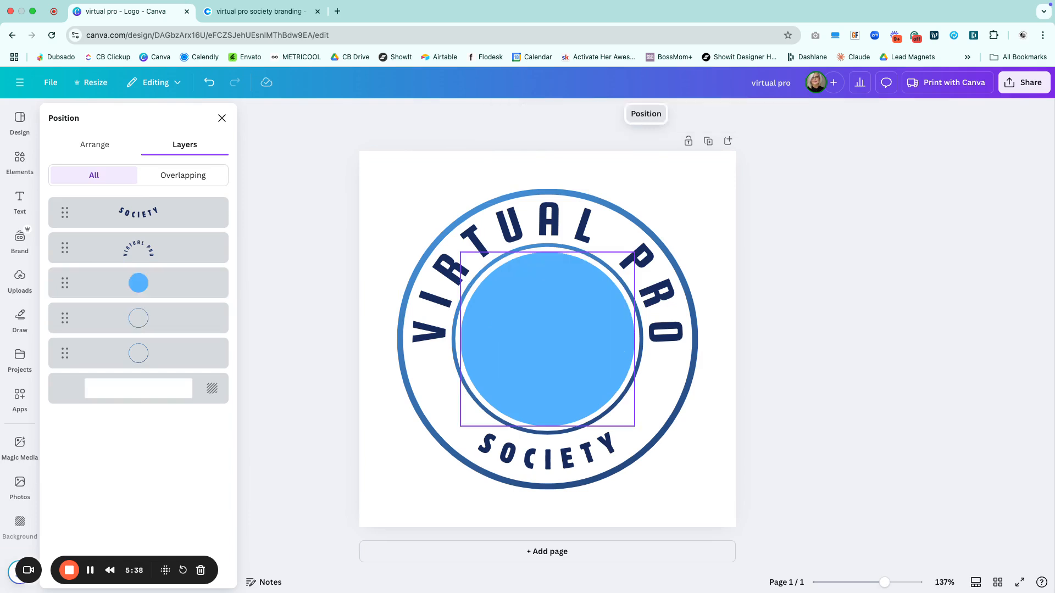
# Step: Bring up the font choices for the VIRTUAL PRO text and switch the brand kit to the Virtual Pro Society Canva one
pyautogui.click(426, 308)
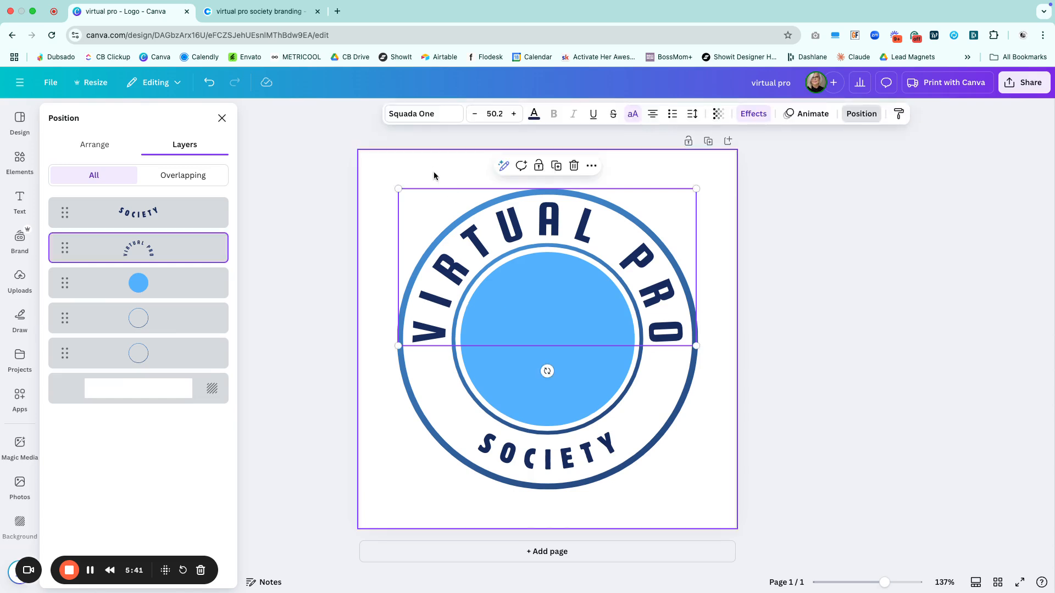
pyautogui.click(422, 115)
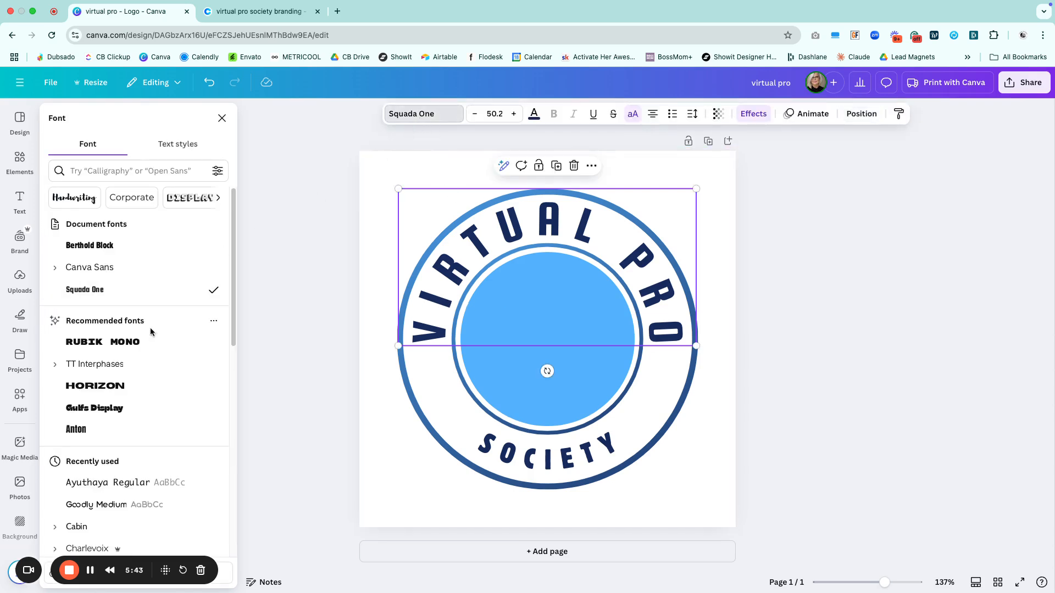
pyautogui.scroll(-3, 146, 353)
pyautogui.scroll(-4, 144, 363)
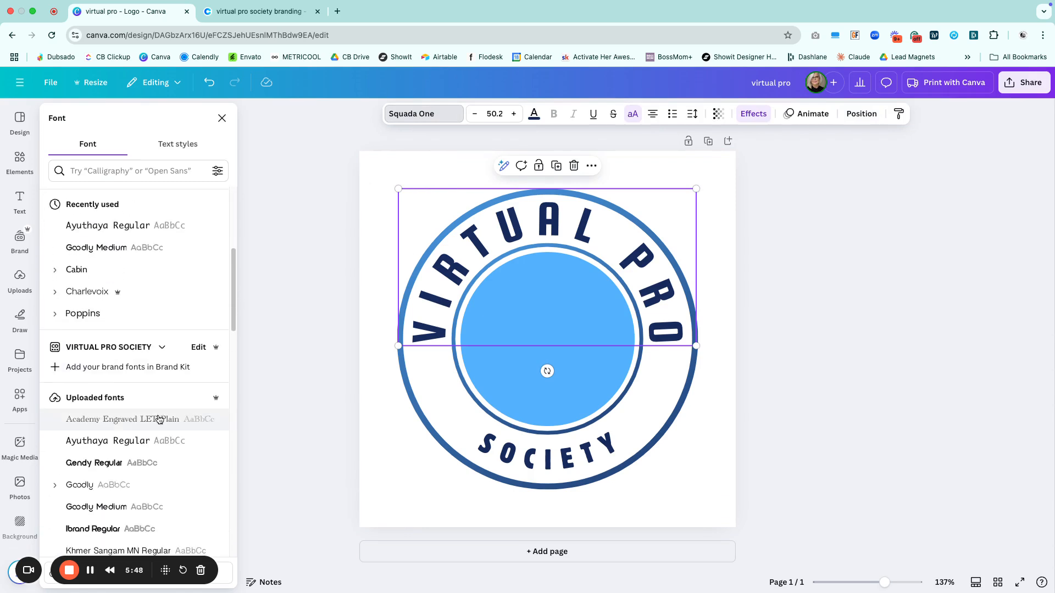
pyautogui.scroll(-3, 159, 420)
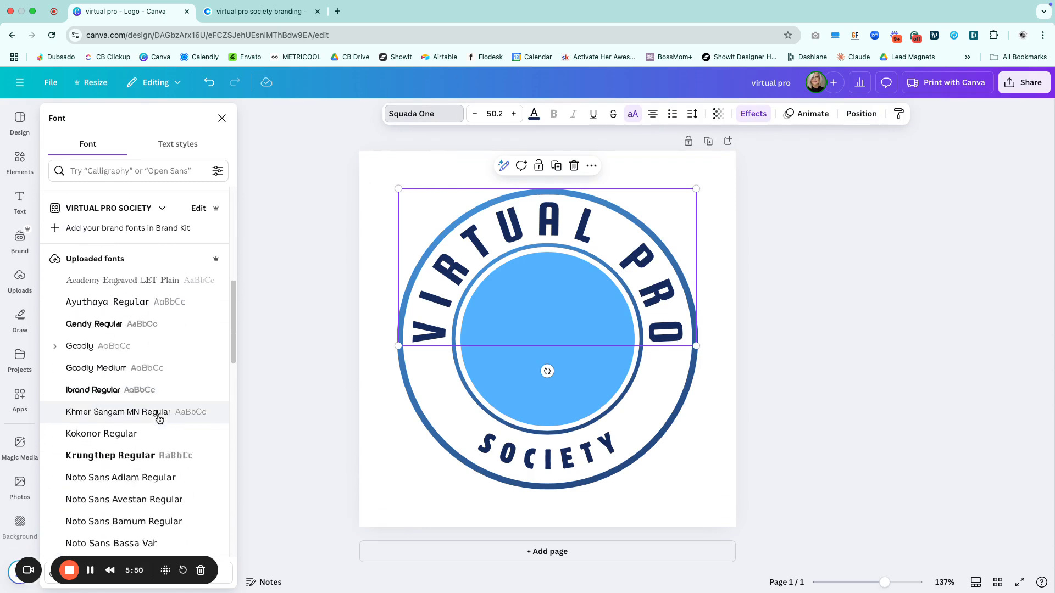
pyautogui.scroll(3, 149, 396)
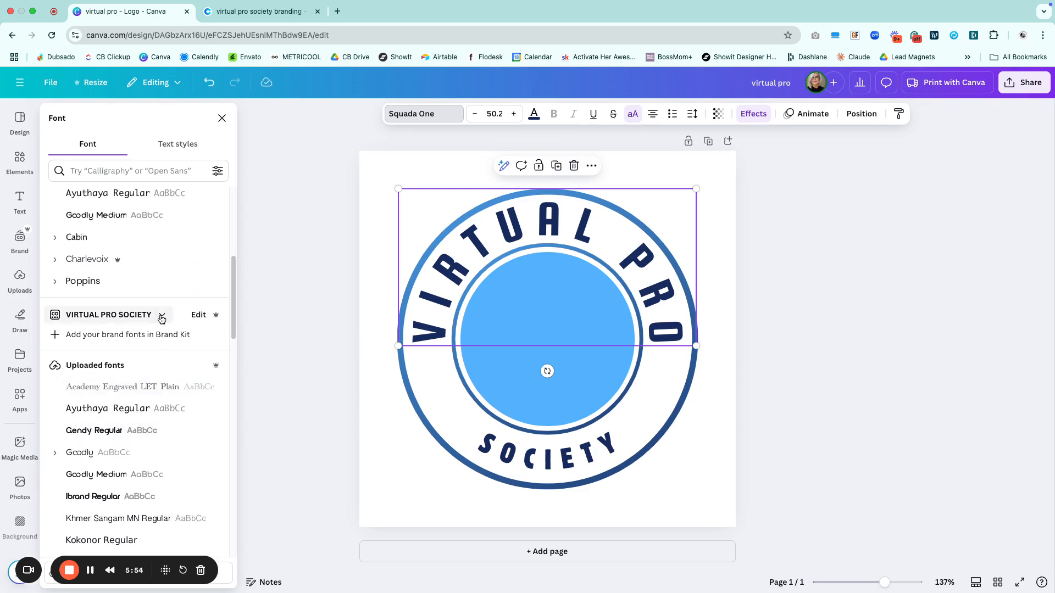
pyautogui.click(161, 314)
pyautogui.scroll(-10, 634, 405)
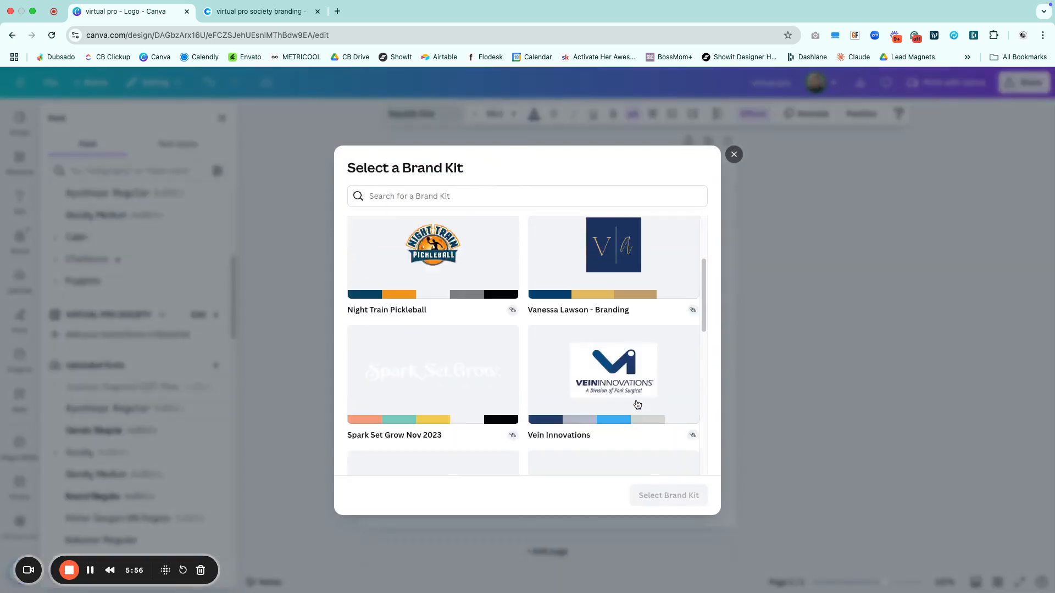
pyautogui.click(590, 419)
pyautogui.click(691, 496)
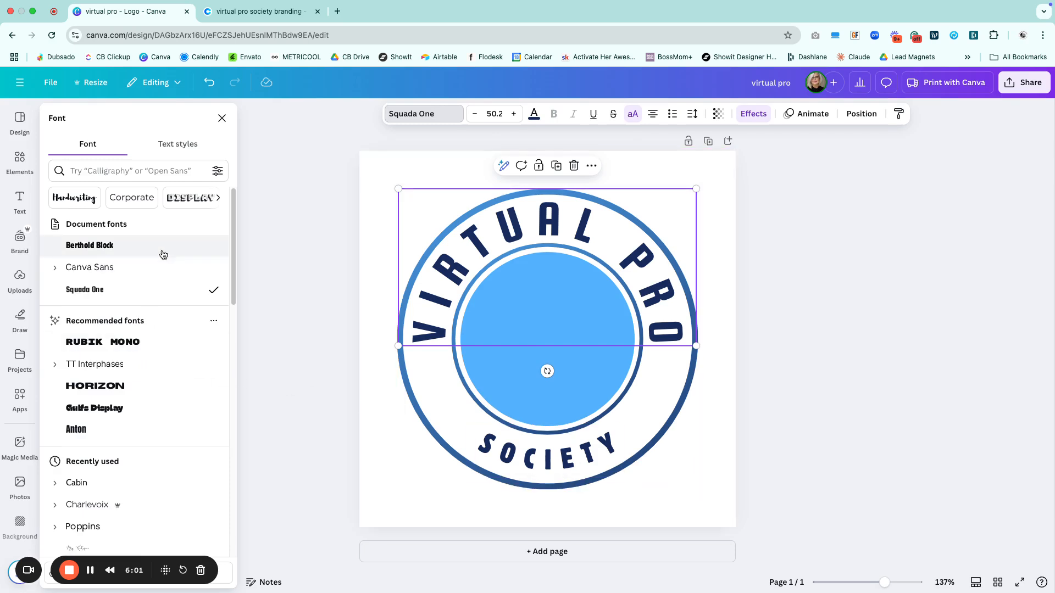
# Step: Set both the VIRTUAL PRO and SOCIETY texts to the uploaded Goodly font
pyautogui.scroll(-5, 158, 447)
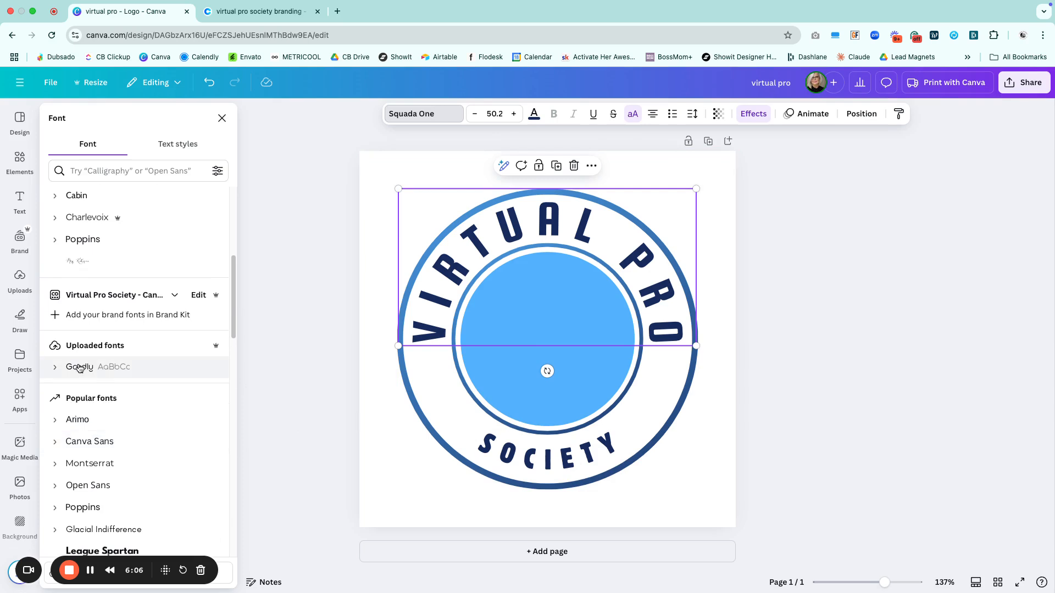
pyautogui.click(79, 367)
pyautogui.press('Tab')
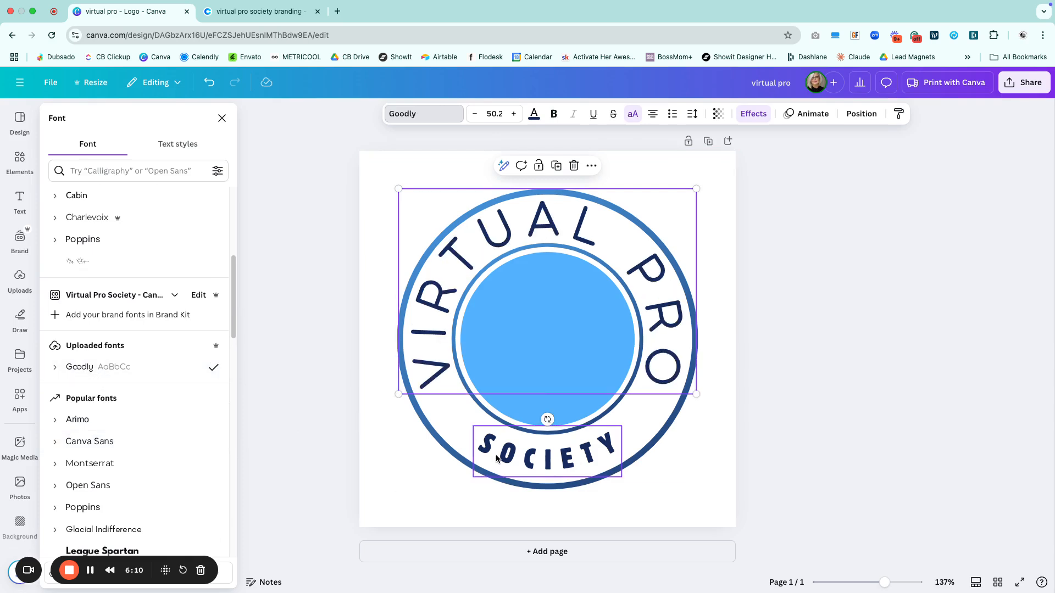
pyautogui.click(94, 373)
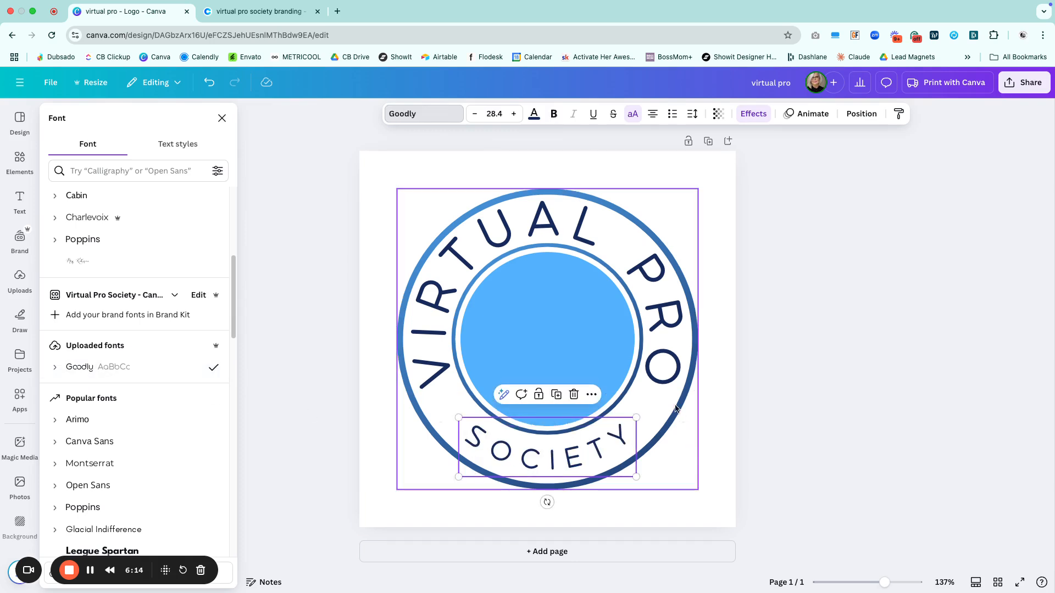
pyautogui.click(674, 498)
# Step: Recolor the solid centre circle with the brand palette's dark slate blue #44576d
pyautogui.click(580, 352)
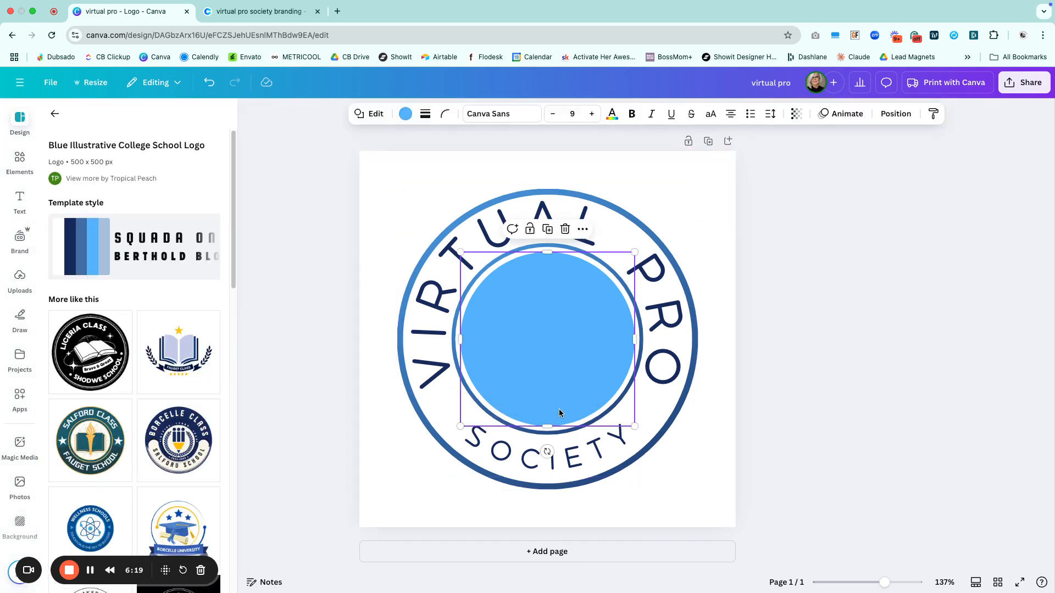
pyautogui.click(405, 114)
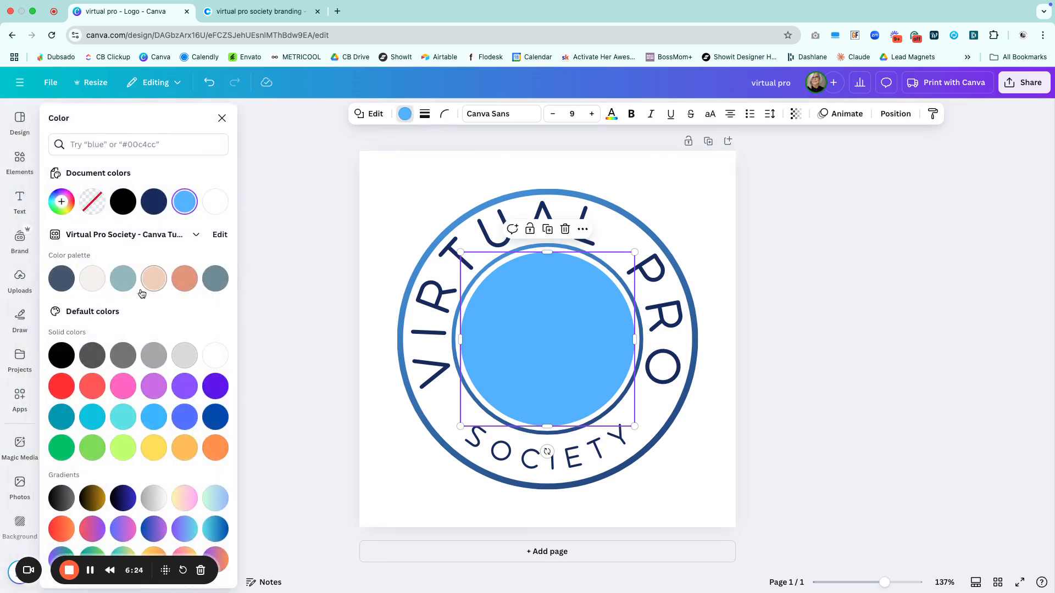
pyautogui.click(62, 282)
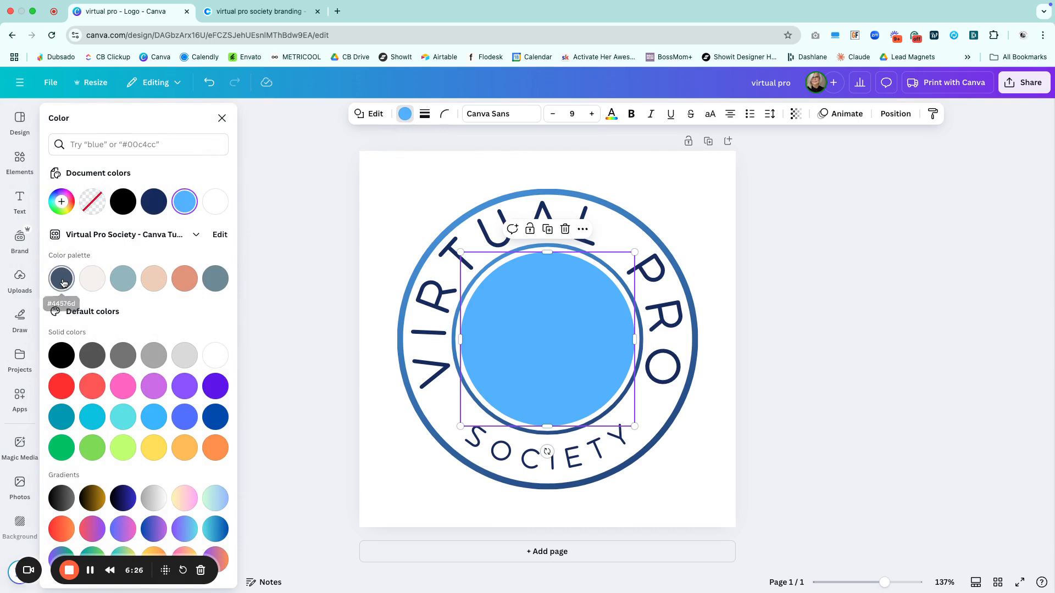
# Step: Change the light blue of the outer ring's gradient to the brand palette's dark slate blue #44576d
pyautogui.click(401, 329)
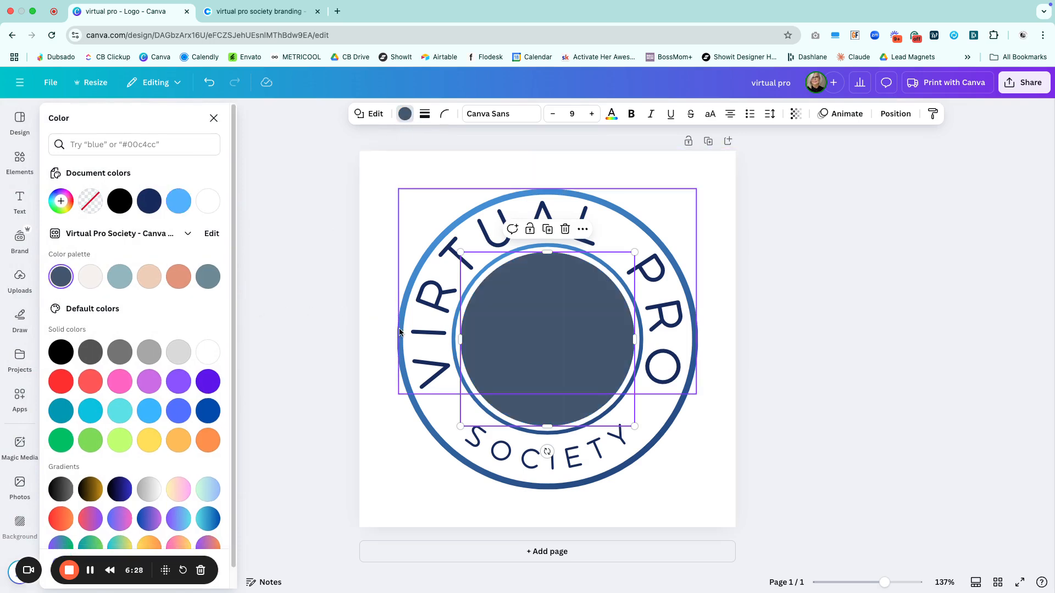
pyautogui.click(441, 447)
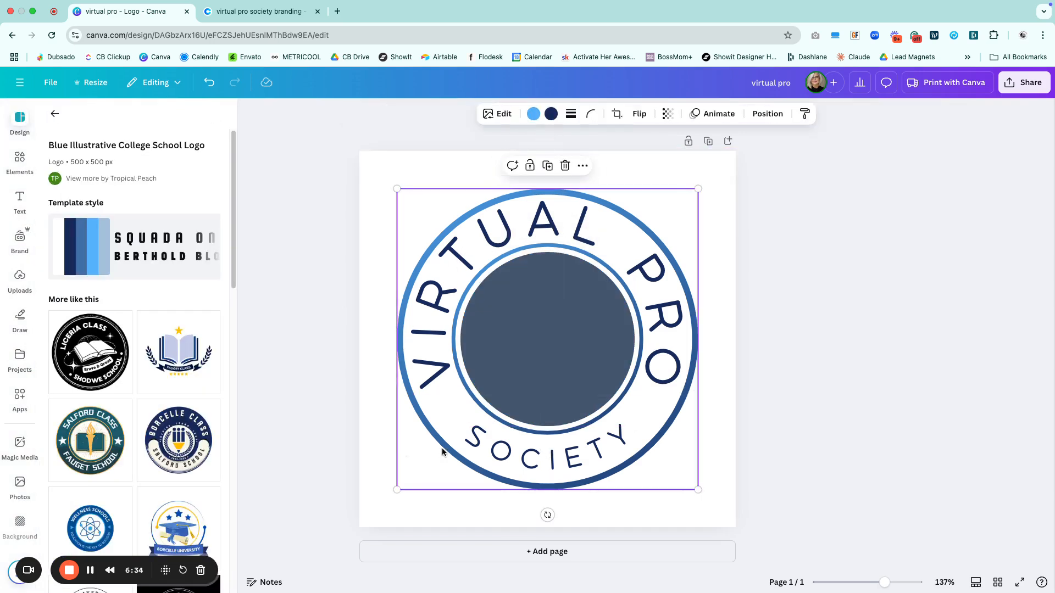
pyautogui.click(533, 114)
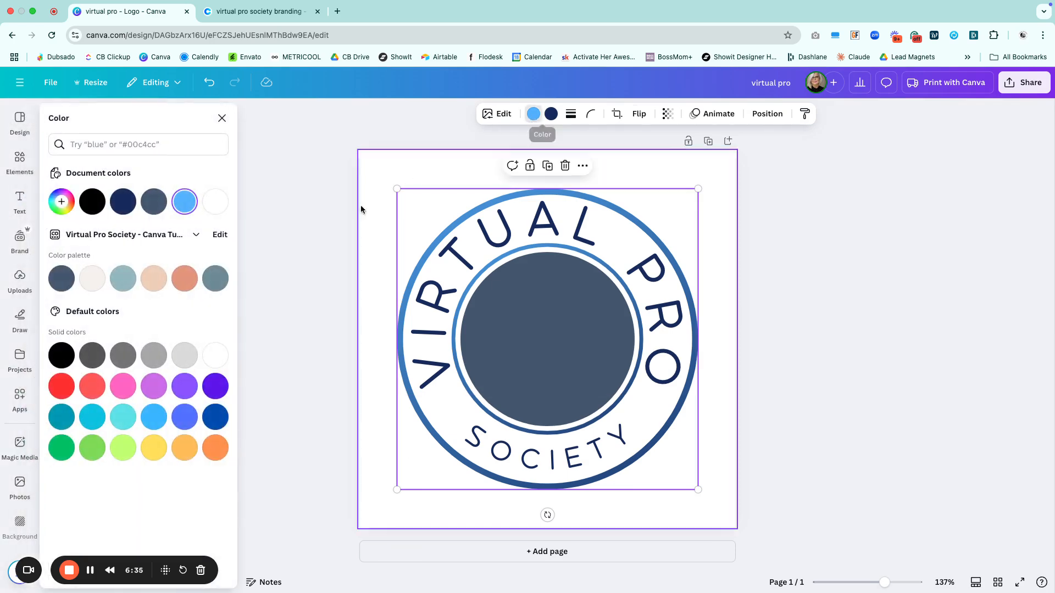
pyautogui.click(61, 279)
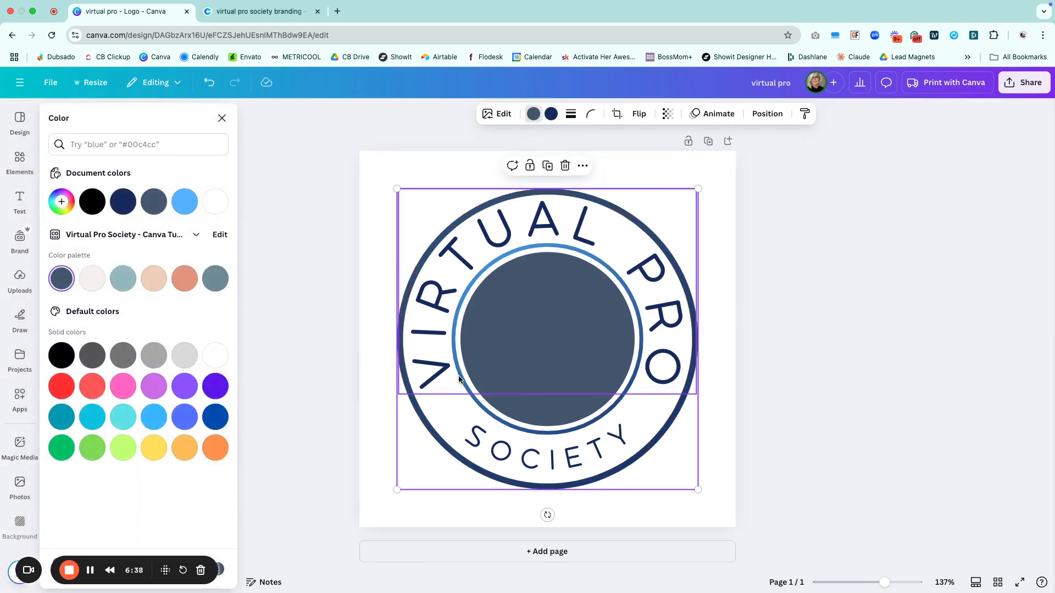
# Step: Change the light blue of the inner ring's gradient to the brand palette's light muted teal, selecting the ring through its layer
pyautogui.click(483, 411)
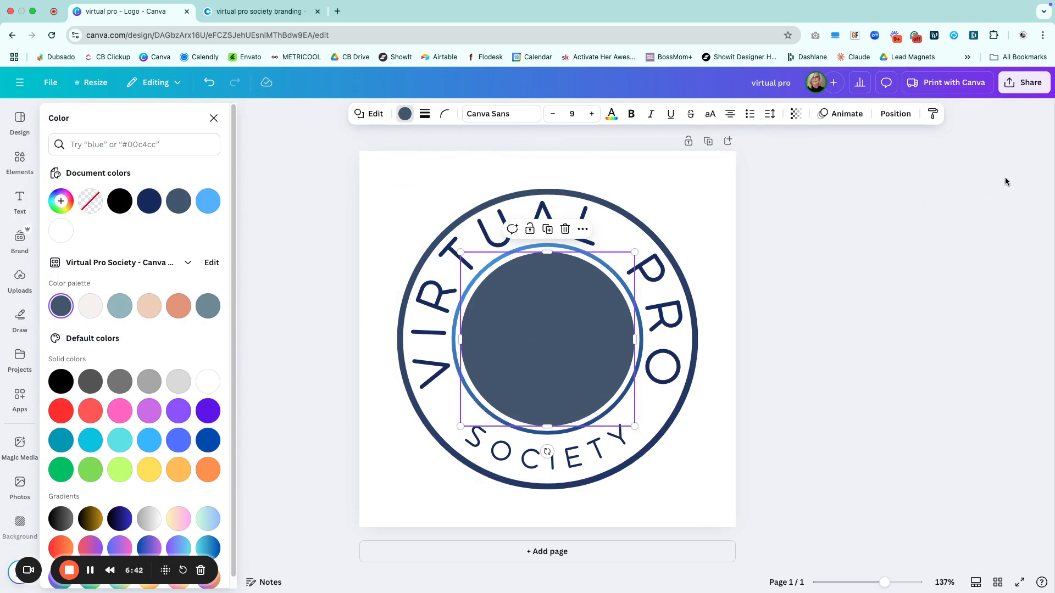
pyautogui.click(884, 114)
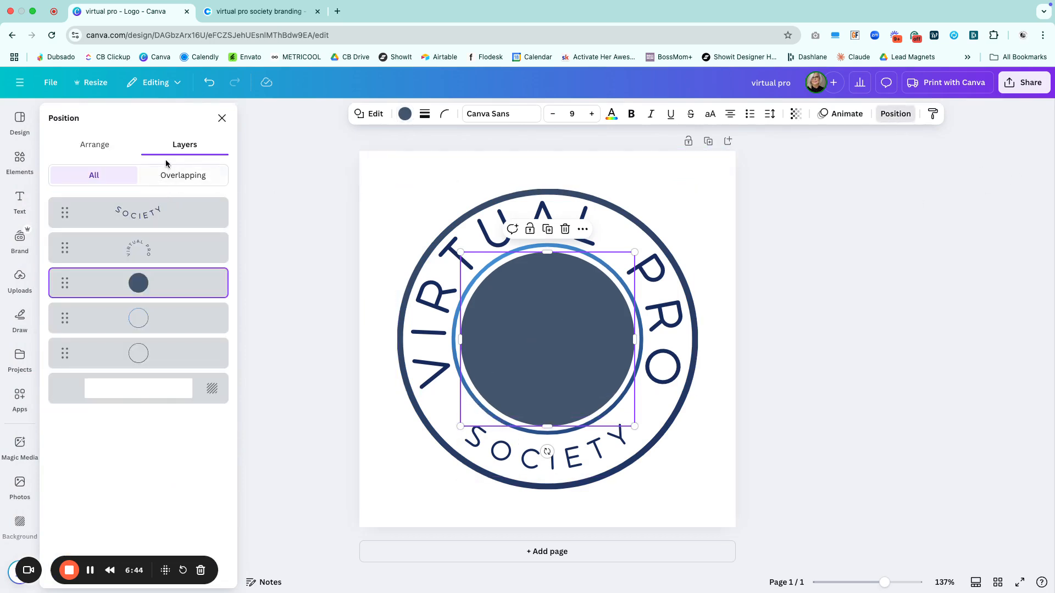
pyautogui.click(157, 318)
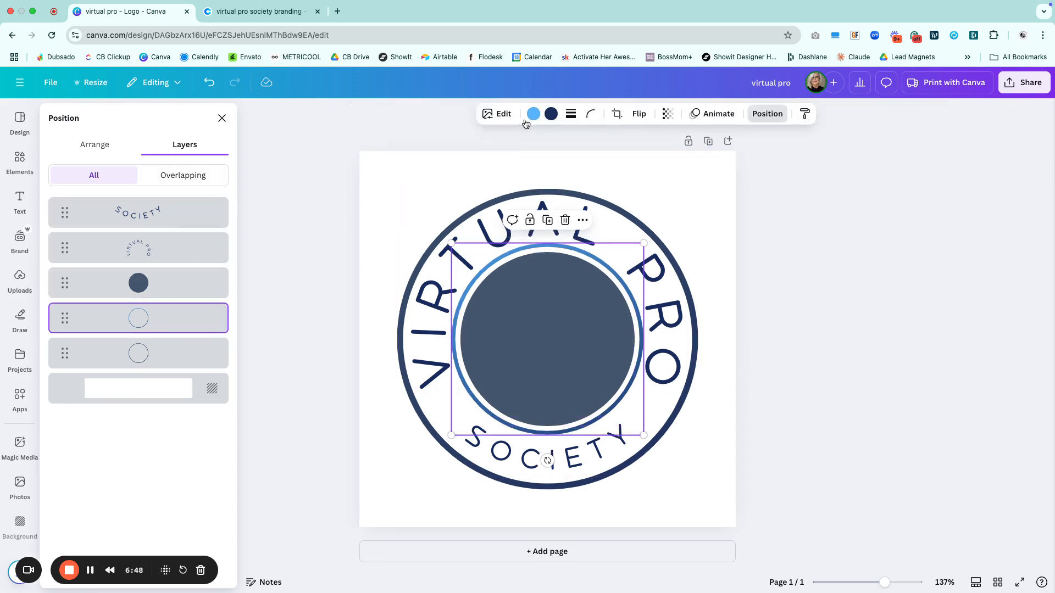
pyautogui.click(531, 115)
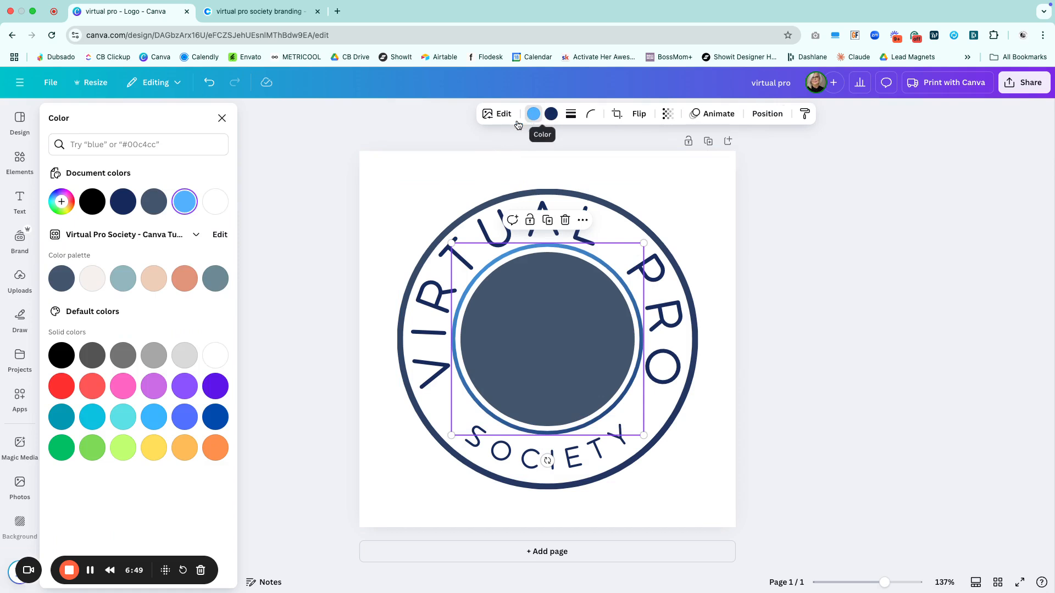
pyautogui.click(122, 279)
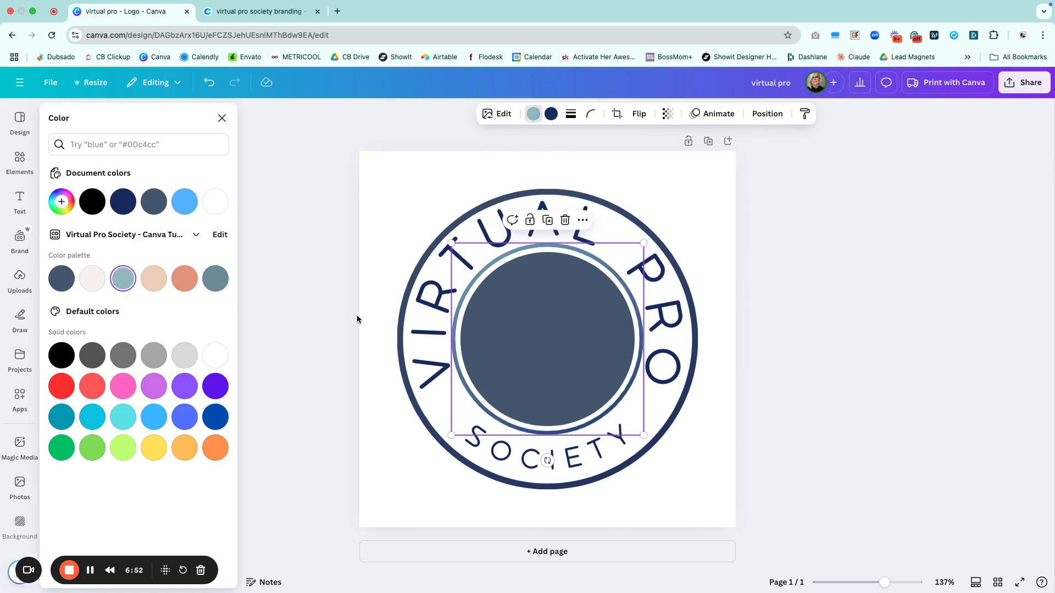
pyautogui.click(571, 356)
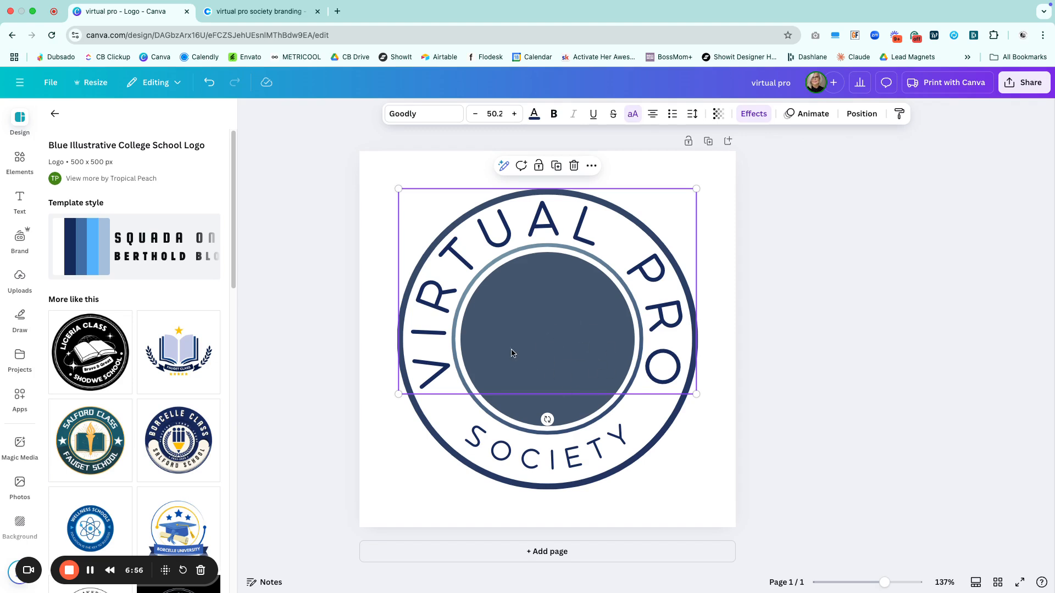
pyautogui.click(529, 413)
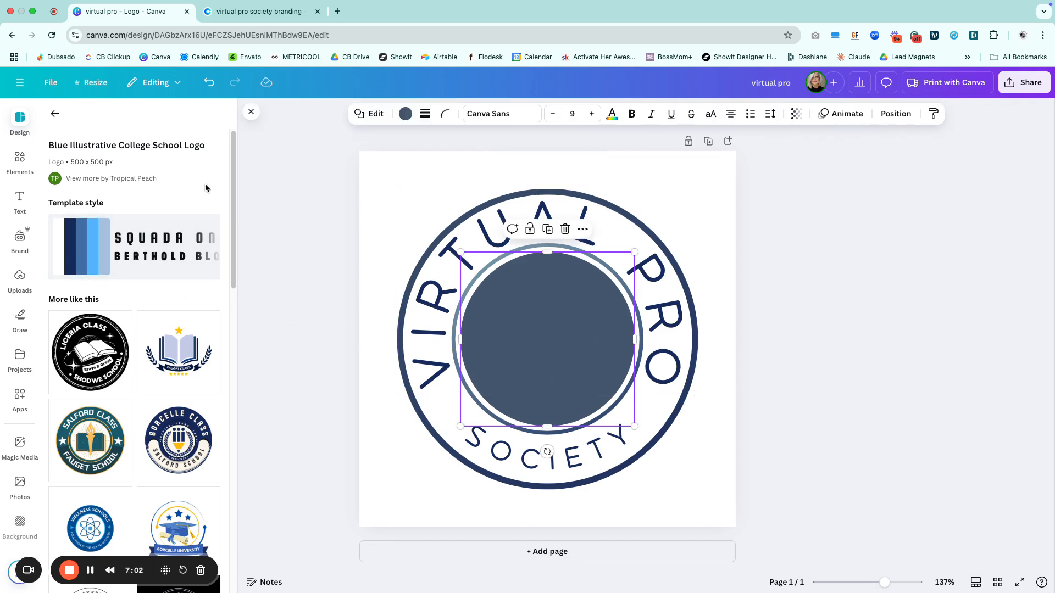
# Step: Place the uploaded orange and dark teal flame image on the logo, scaled down and centred inside the dark slate blue circle
pyautogui.click(61, 118)
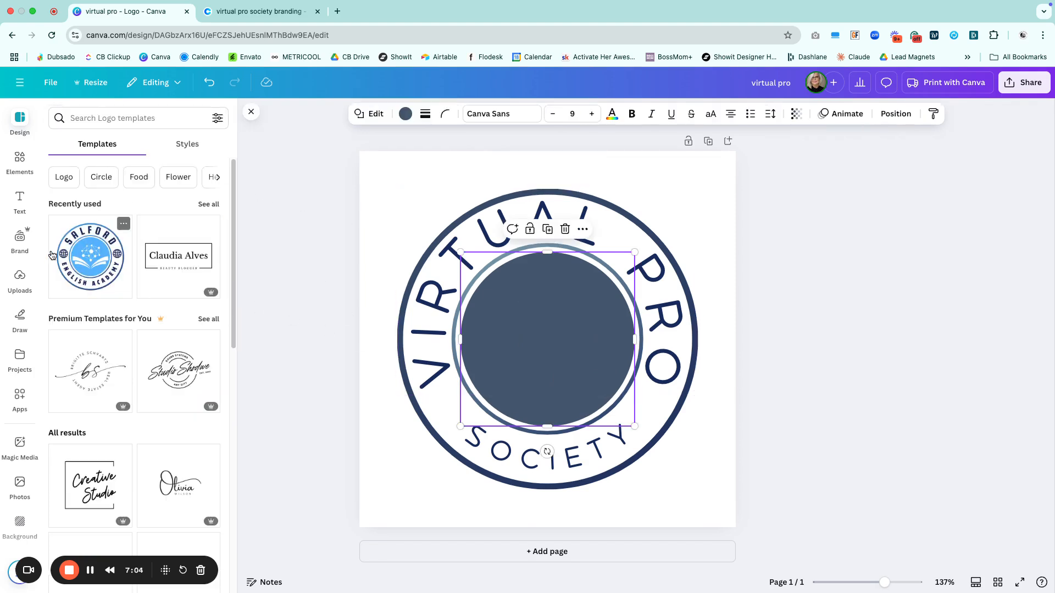
pyautogui.click(20, 294)
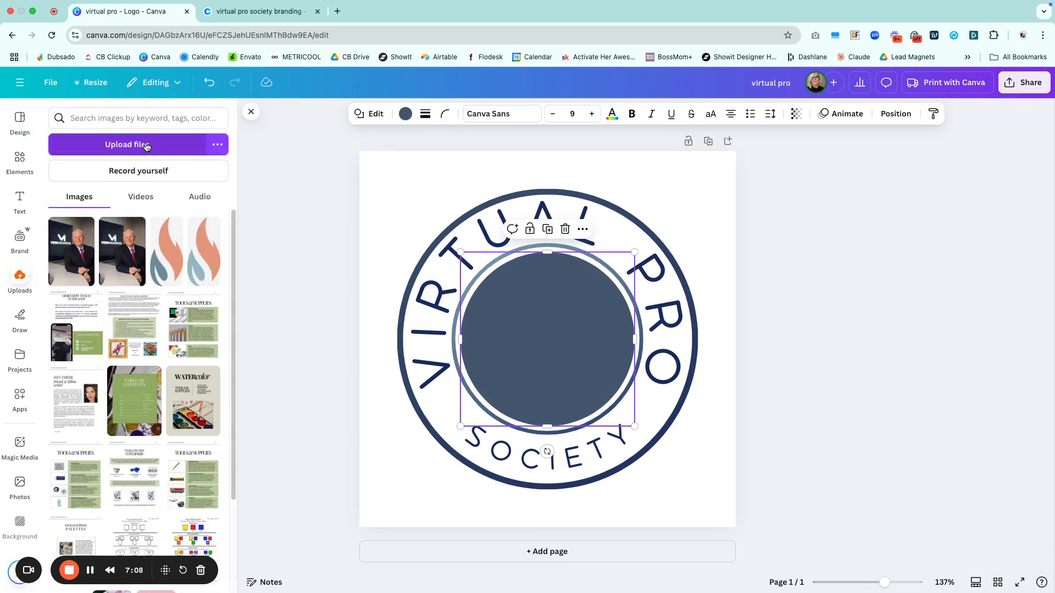
pyautogui.click(167, 268)
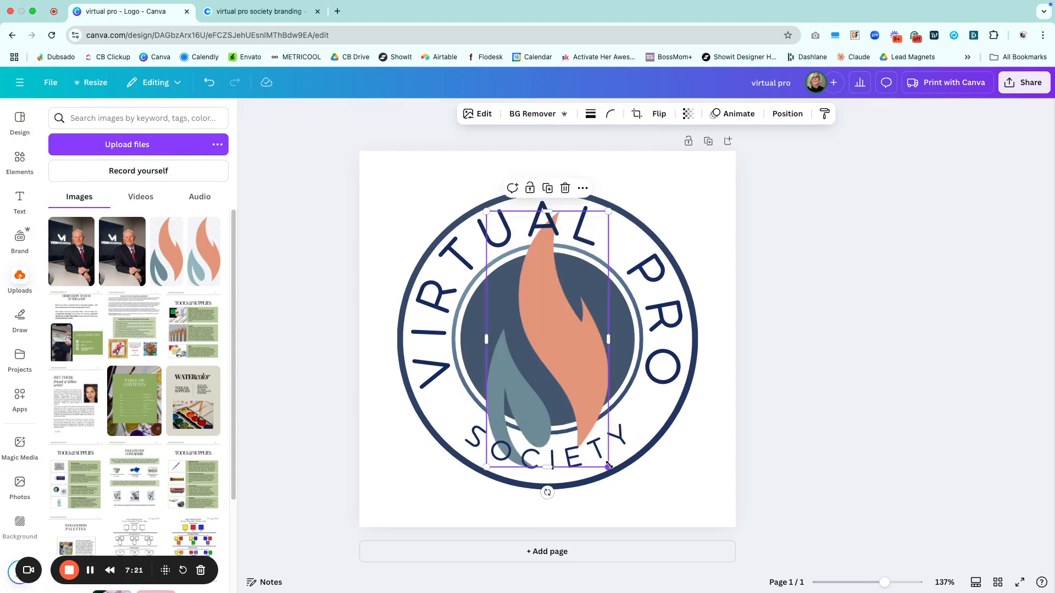
pyautogui.moveTo(626, 467); pyautogui.dragTo(528, 344)
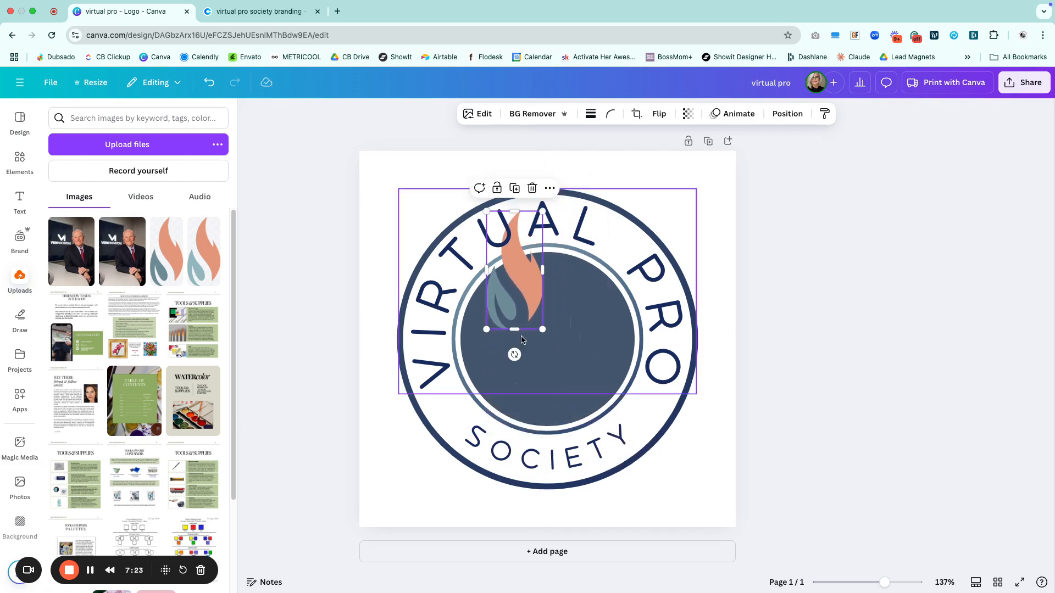
pyautogui.moveTo(531, 272); pyautogui.dragTo(567, 334)
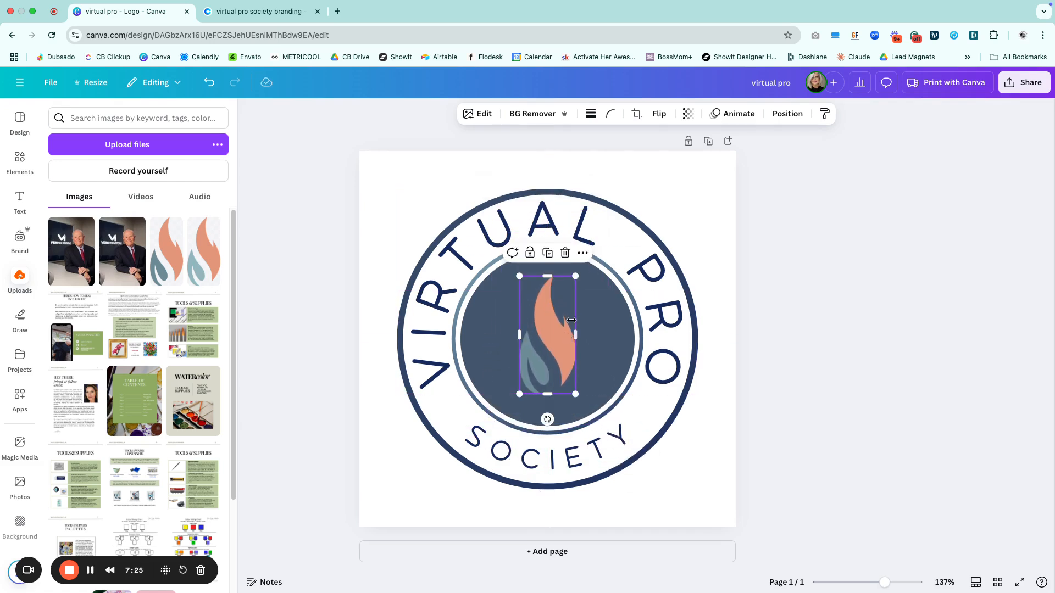
pyautogui.moveTo(576, 276); pyautogui.dragTo(587, 259)
pyautogui.moveTo(566, 310); pyautogui.dragTo(558, 334)
pyautogui.click(704, 498)
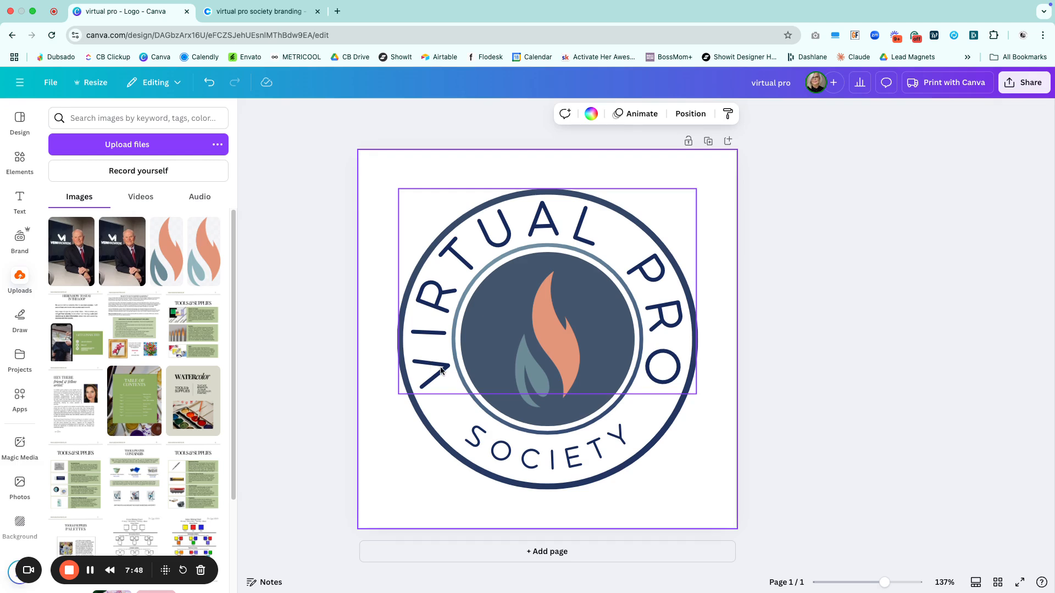
pyautogui.click(568, 354)
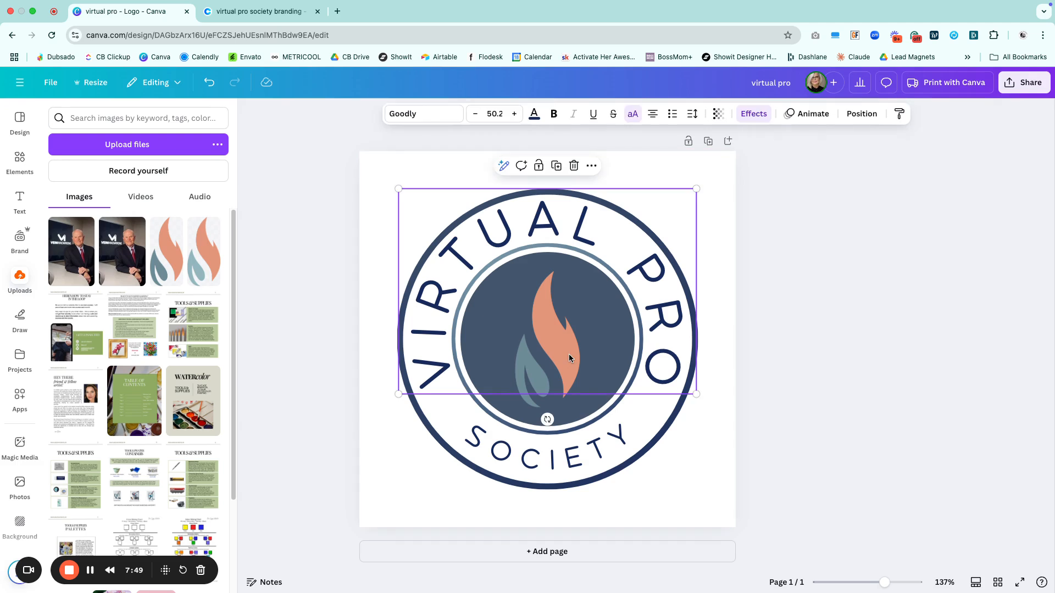
pyautogui.click(551, 400)
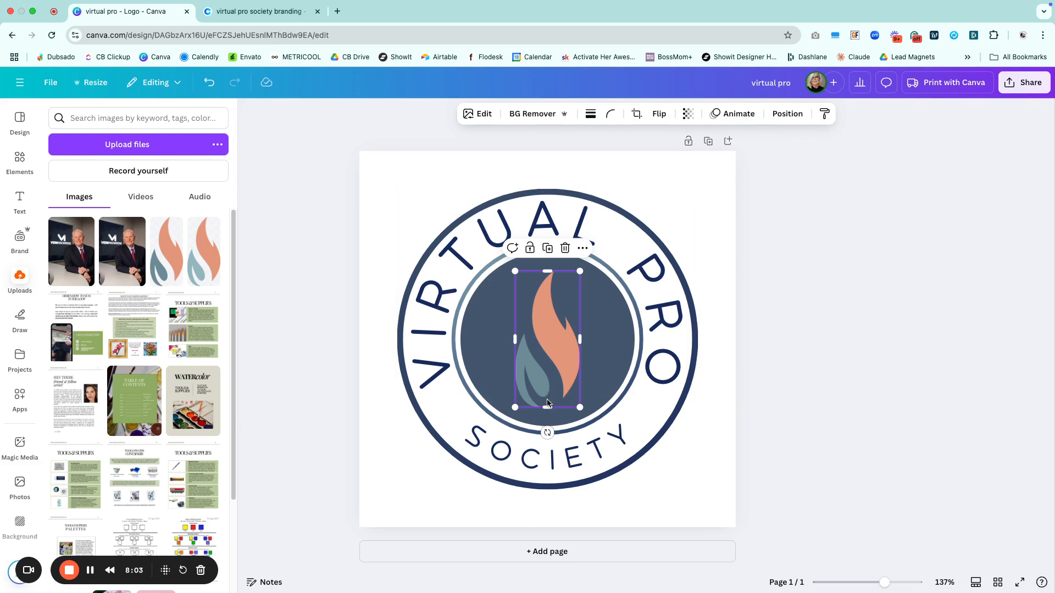
pyautogui.click(589, 449)
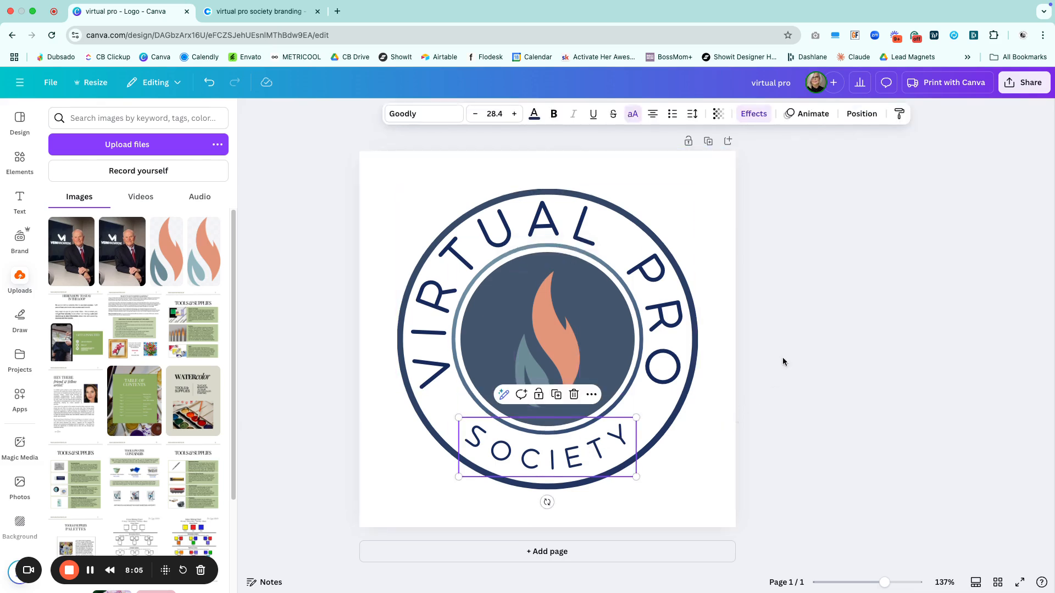
# Step: Download the logo as a PNG at size 3.125 (1,563 × 1,563 px) with a transparent background
pyautogui.click(1011, 83)
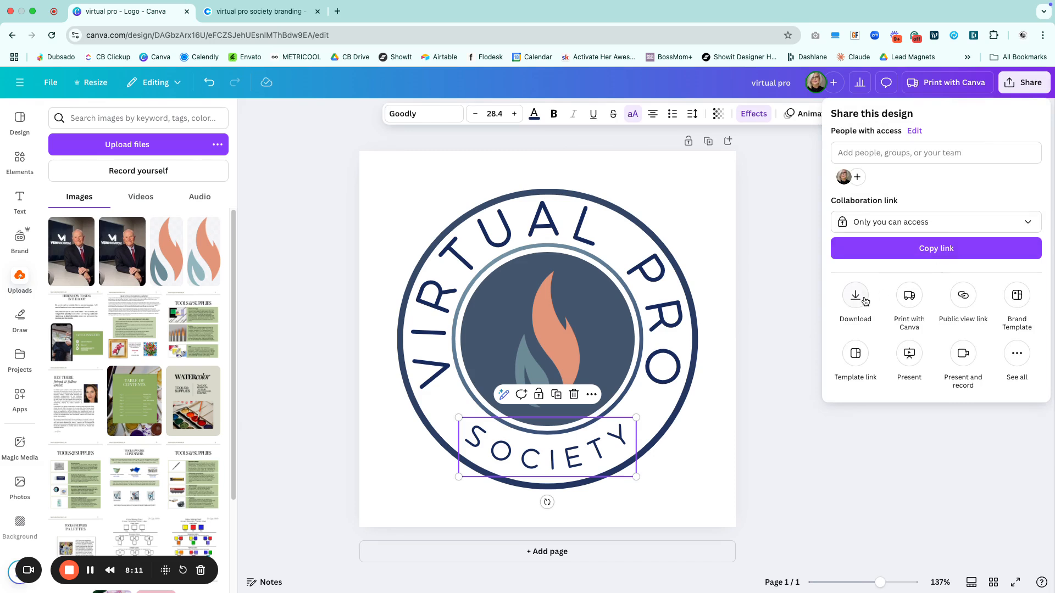
pyautogui.click(855, 297)
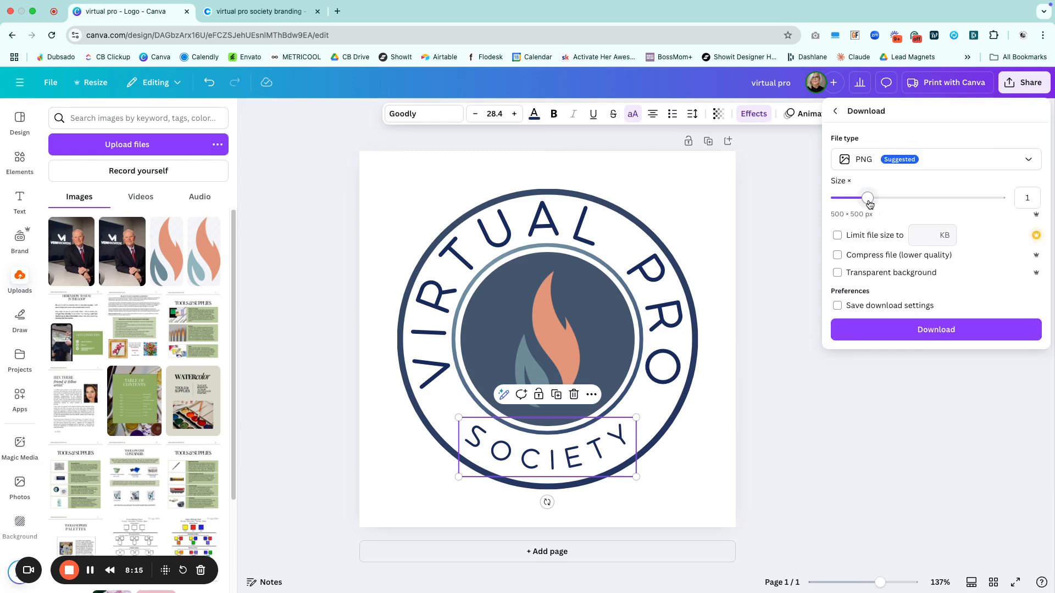
pyautogui.moveTo(869, 205); pyautogui.dragTo(1000, 200)
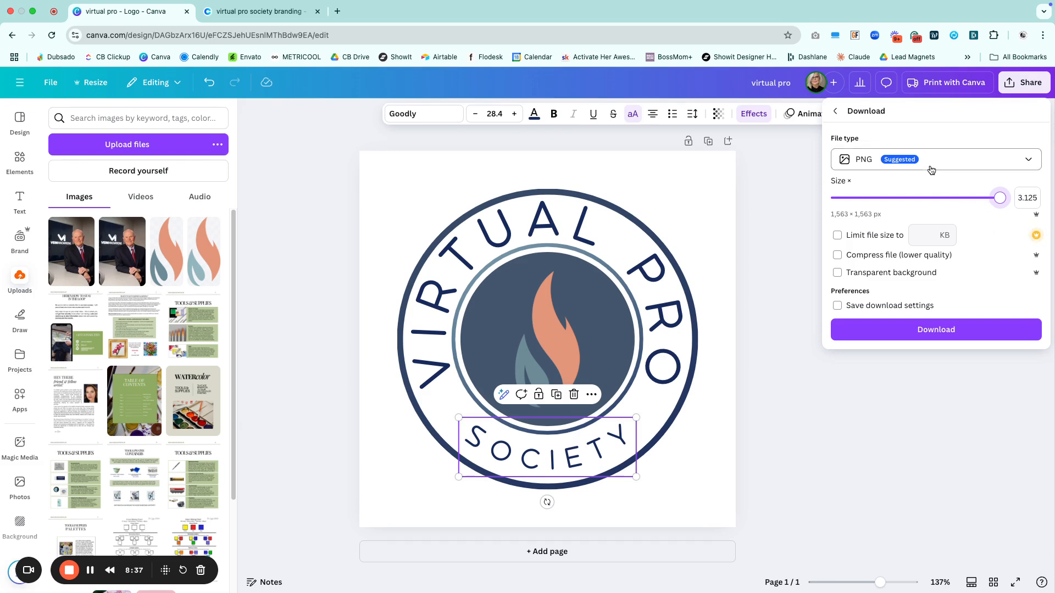
pyautogui.click(837, 273)
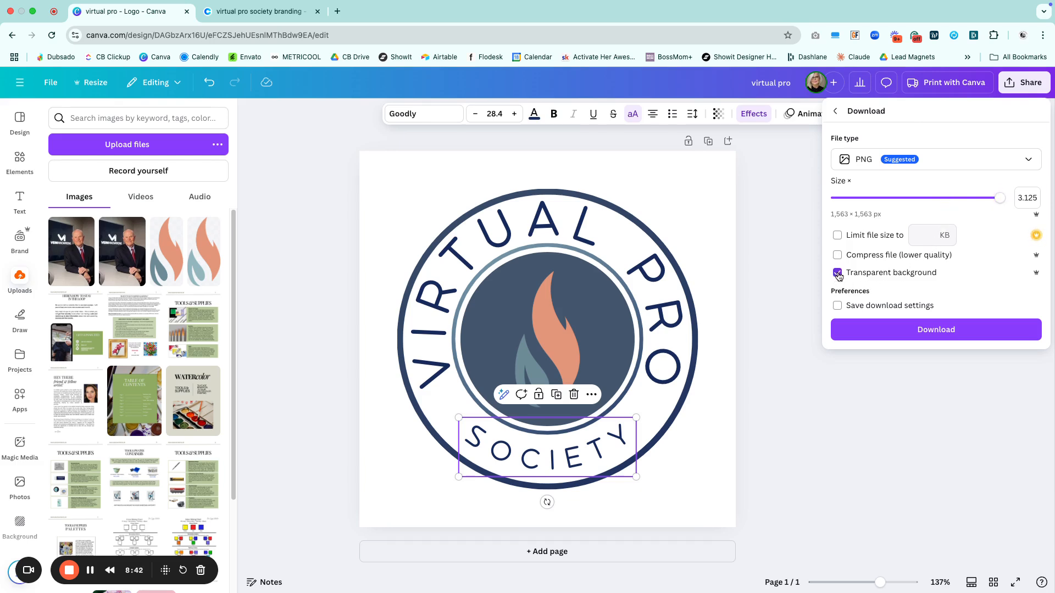
pyautogui.click(929, 333)
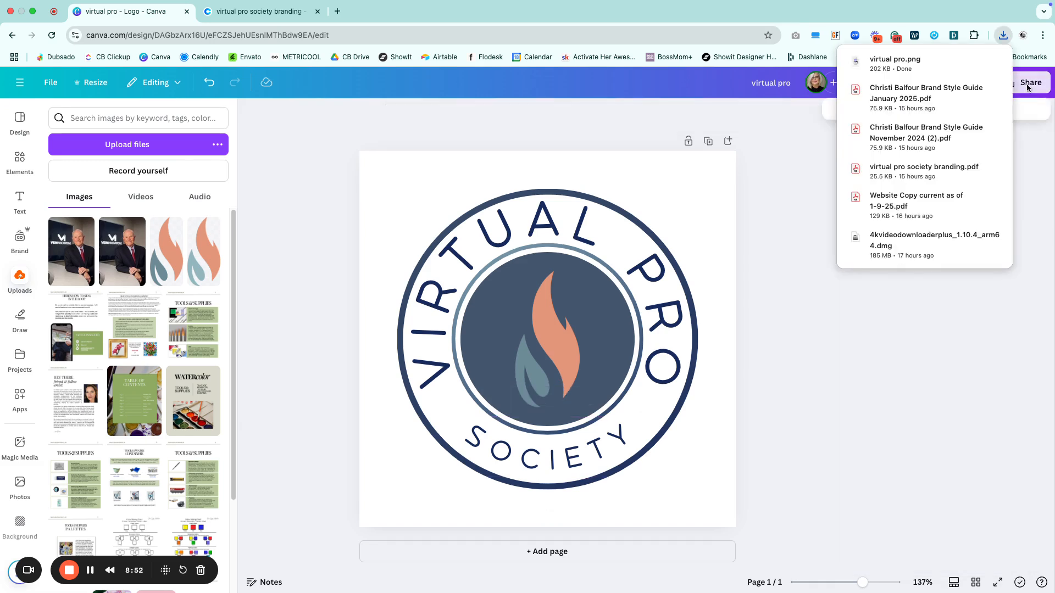
# Step: Download the logo as a PDF Print file with the CMYK (best for professional printing) color profile
pyautogui.click(1027, 85)
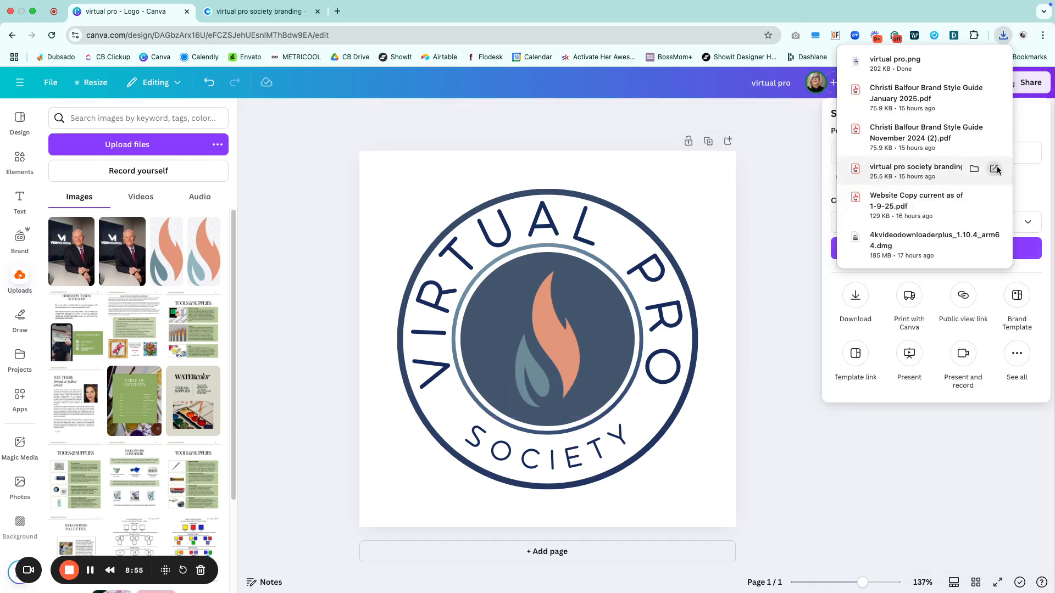
pyautogui.click(1033, 193)
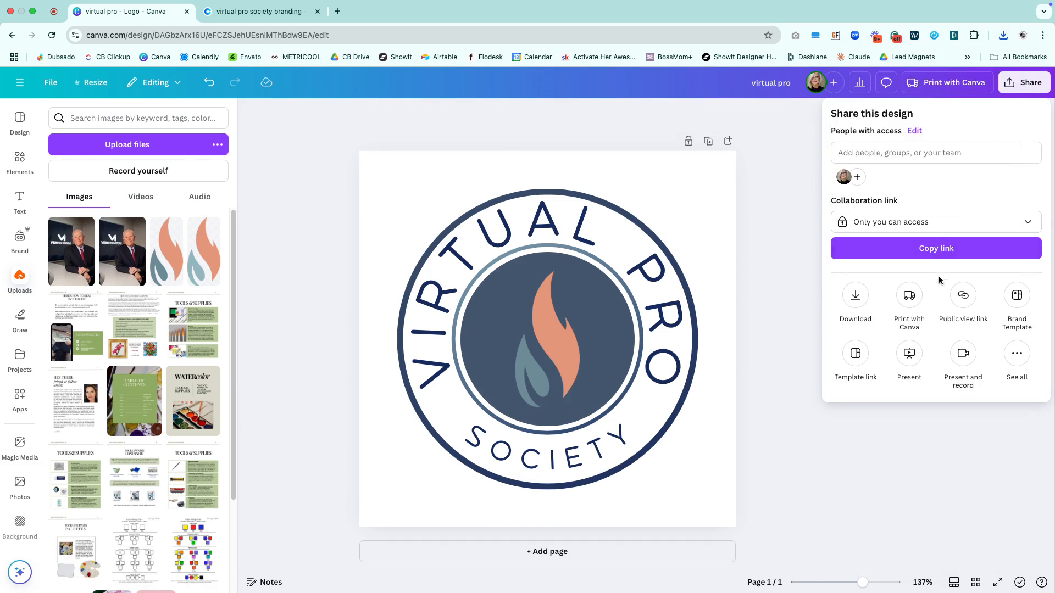
pyautogui.click(862, 300)
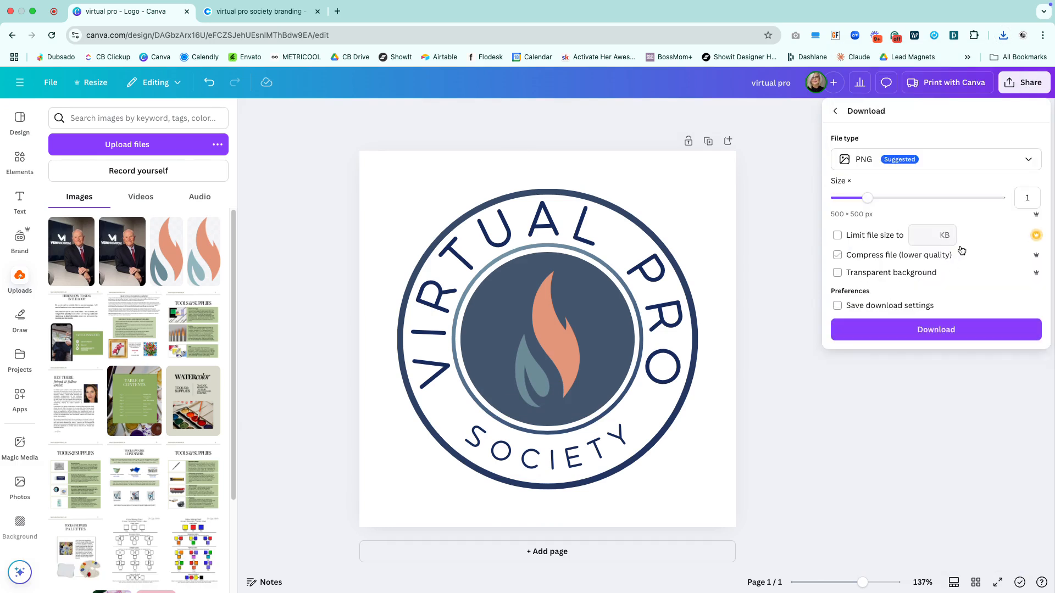
pyautogui.click(1022, 165)
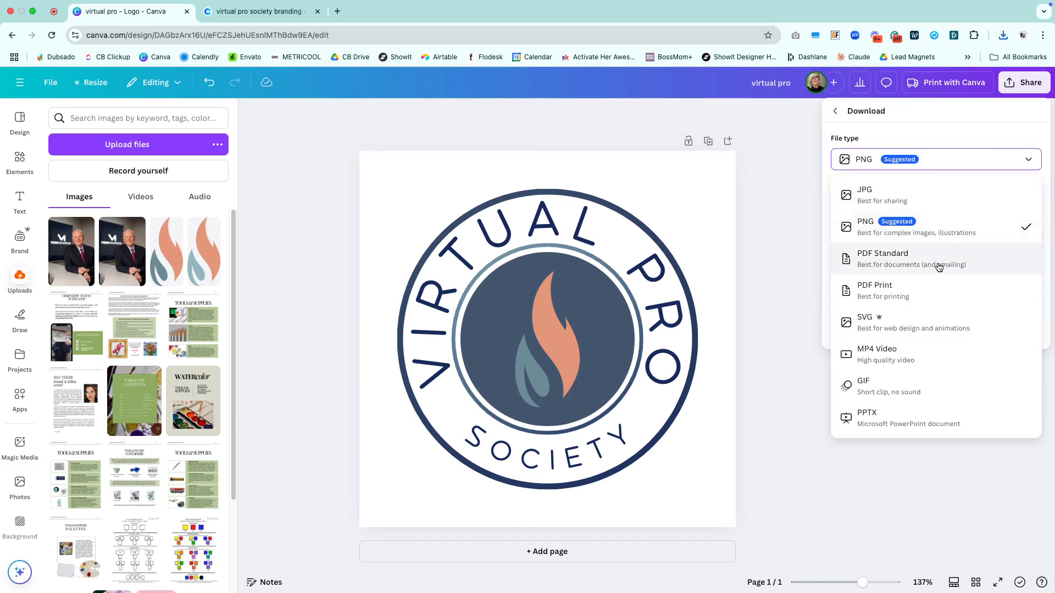
pyautogui.click(880, 295)
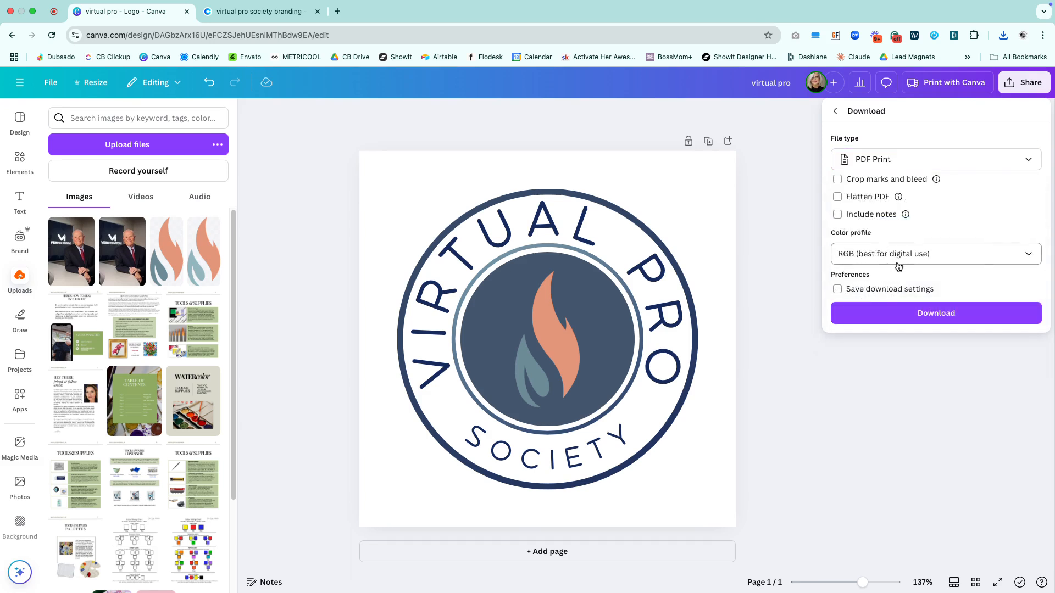
pyautogui.click(964, 254)
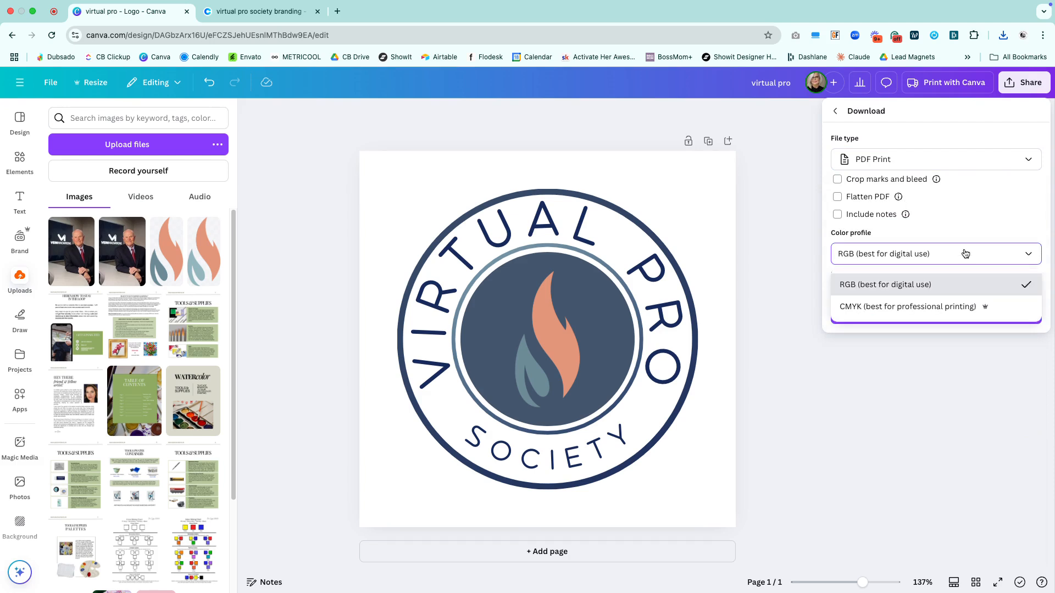
pyautogui.click(952, 307)
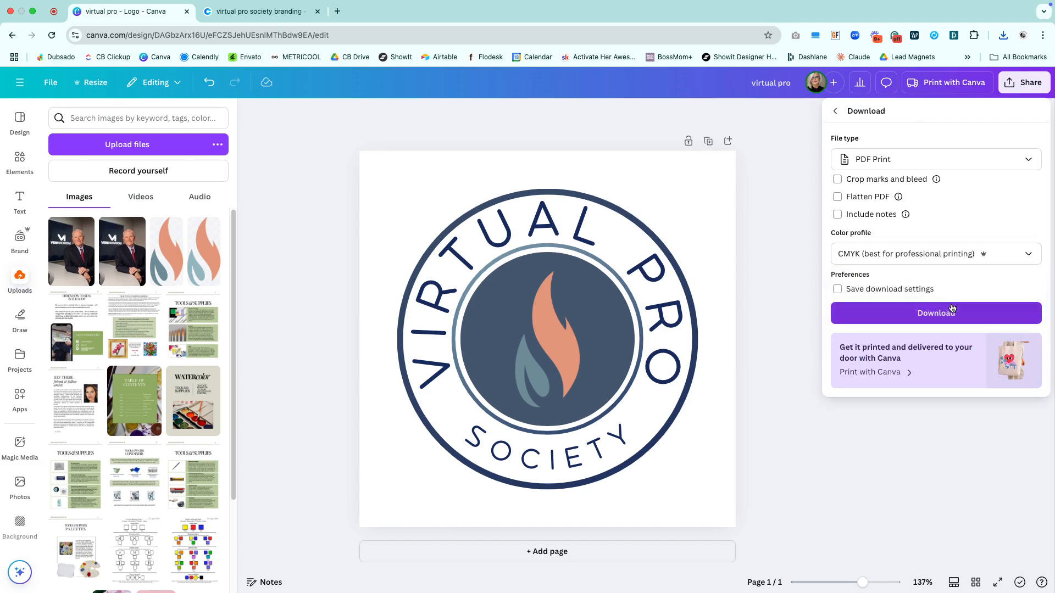
pyautogui.click(936, 314)
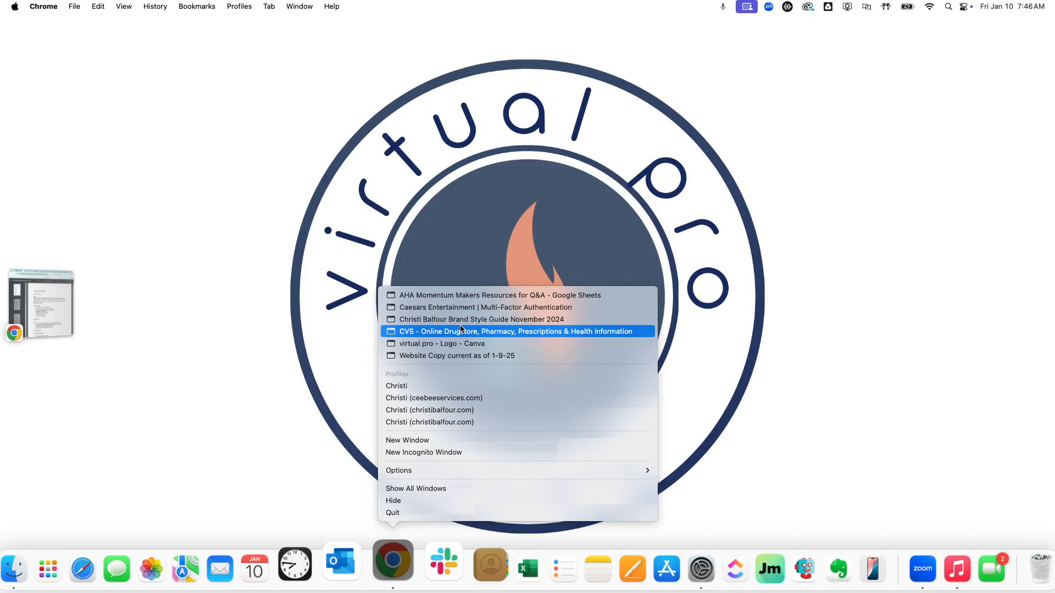
# Step: Return to the Canva logo window and download the logo as a JPG at size 3.125 (1,563 × 1,563 px)
pyautogui.click(450, 343)
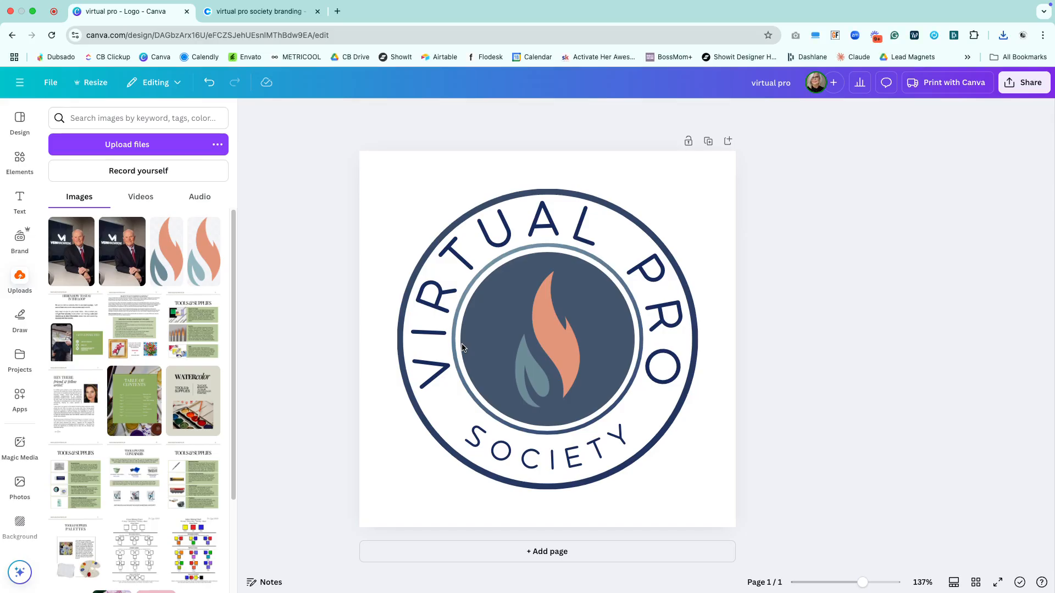
pyautogui.click(1028, 83)
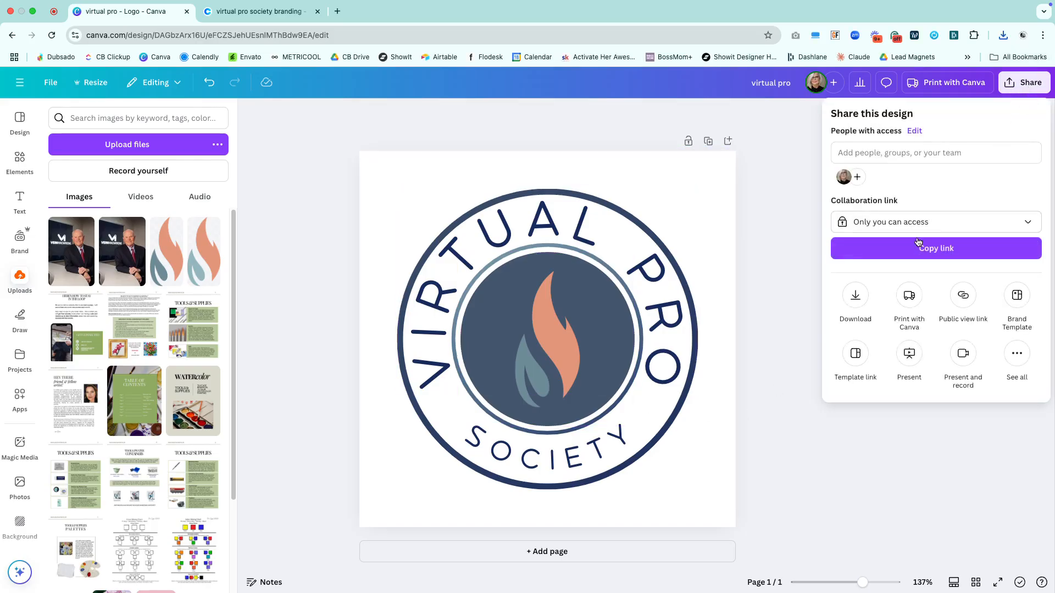
pyautogui.click(855, 297)
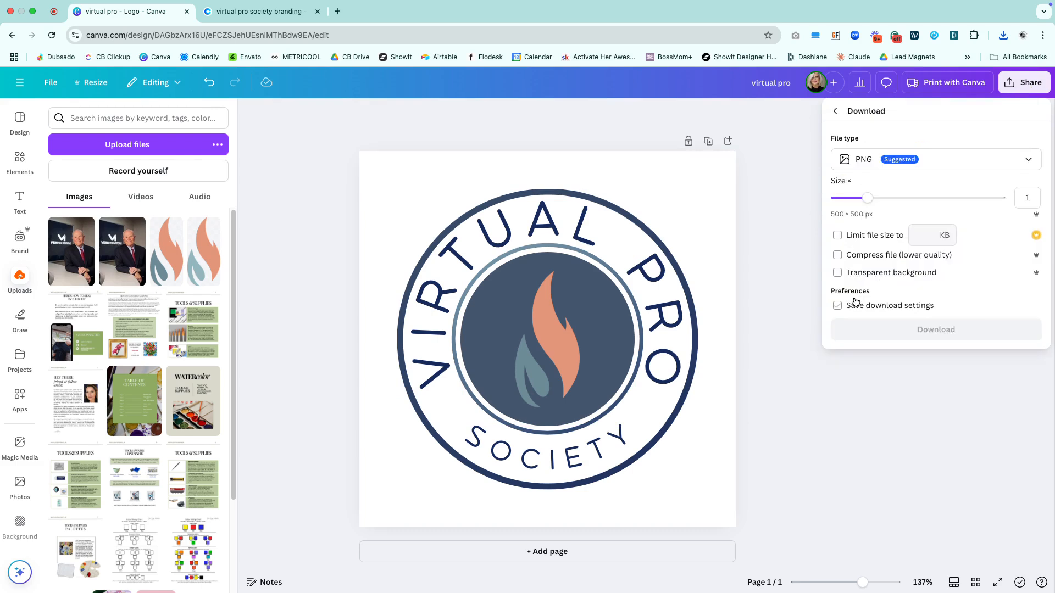
pyautogui.click(1025, 163)
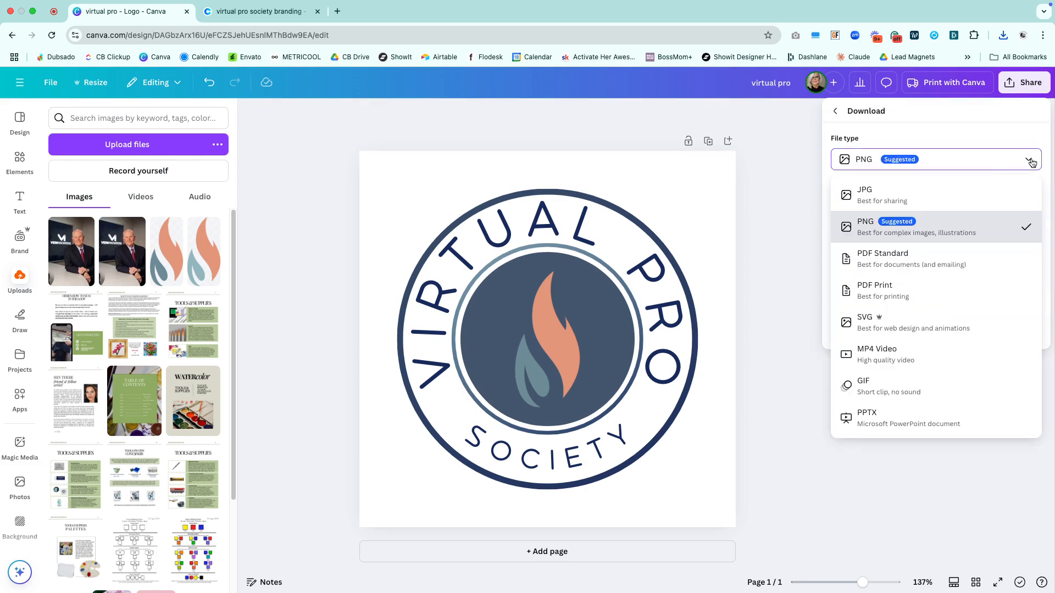
pyautogui.click(873, 205)
pyautogui.moveTo(869, 205); pyautogui.dragTo(1009, 213)
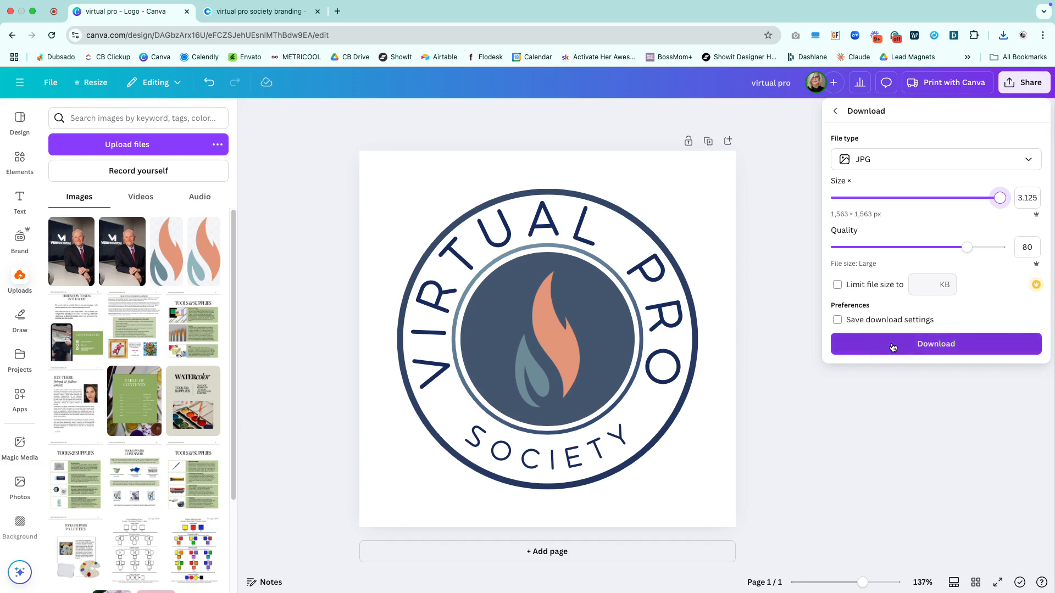
pyautogui.click(910, 348)
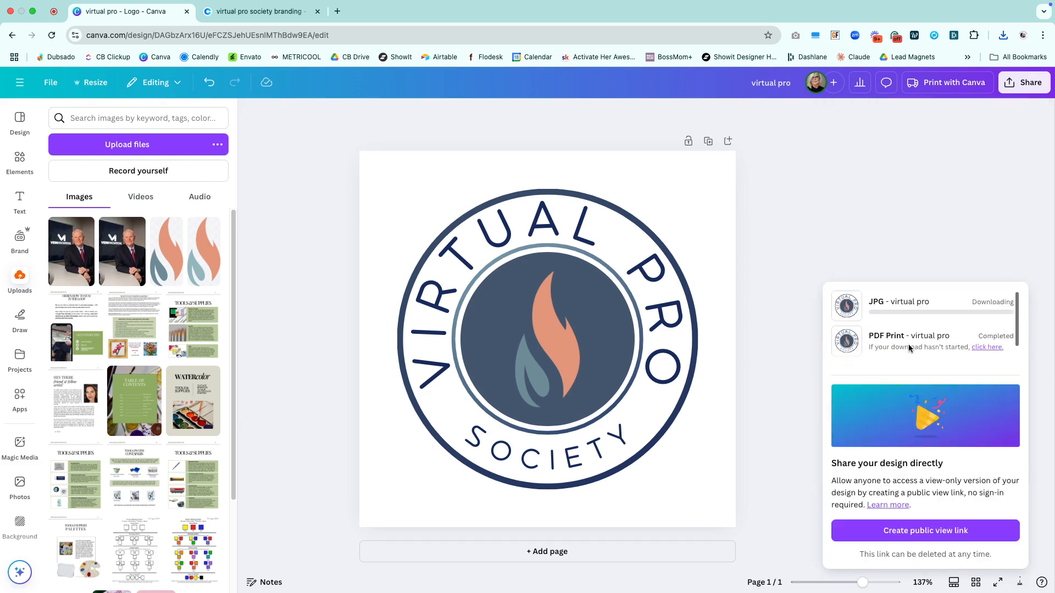
# Step: Download the logo as an SVG with a transparent background and dismiss the download status
pyautogui.click(1029, 83)
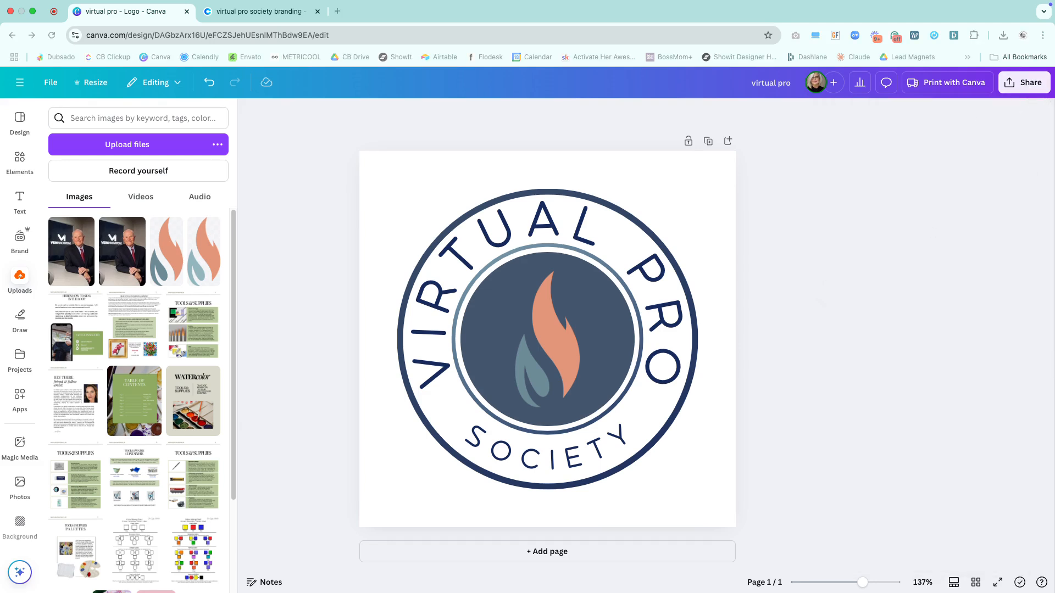
pyautogui.click(1030, 86)
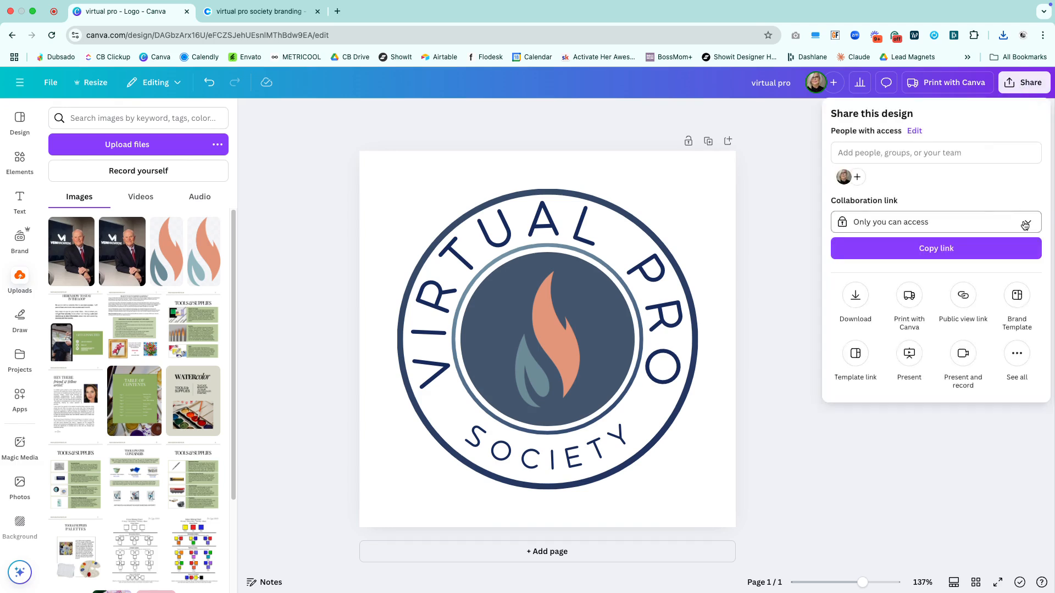
pyautogui.click(854, 296)
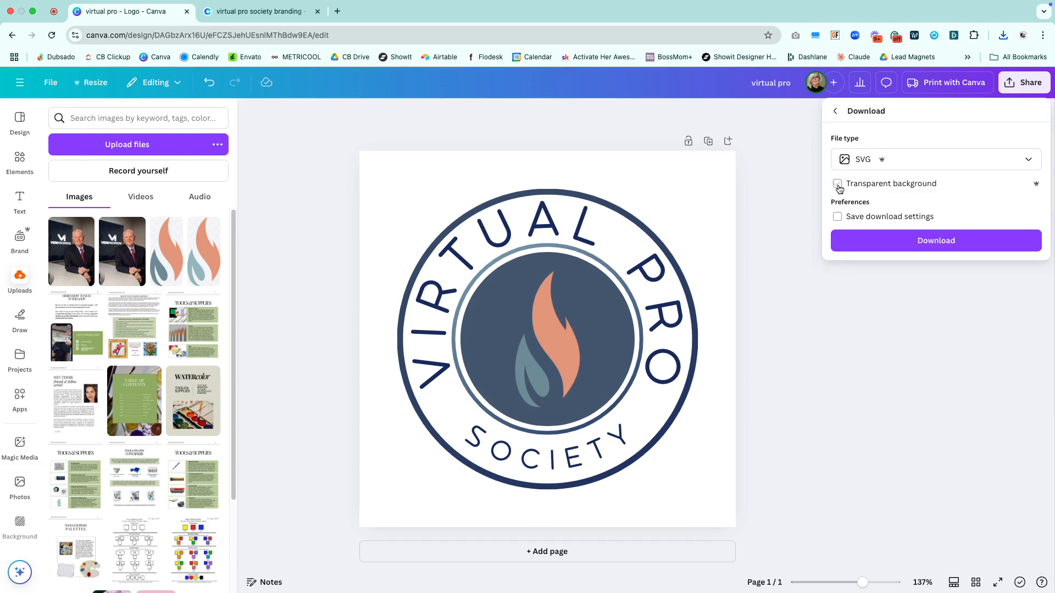
pyautogui.click(837, 185)
pyautogui.click(931, 245)
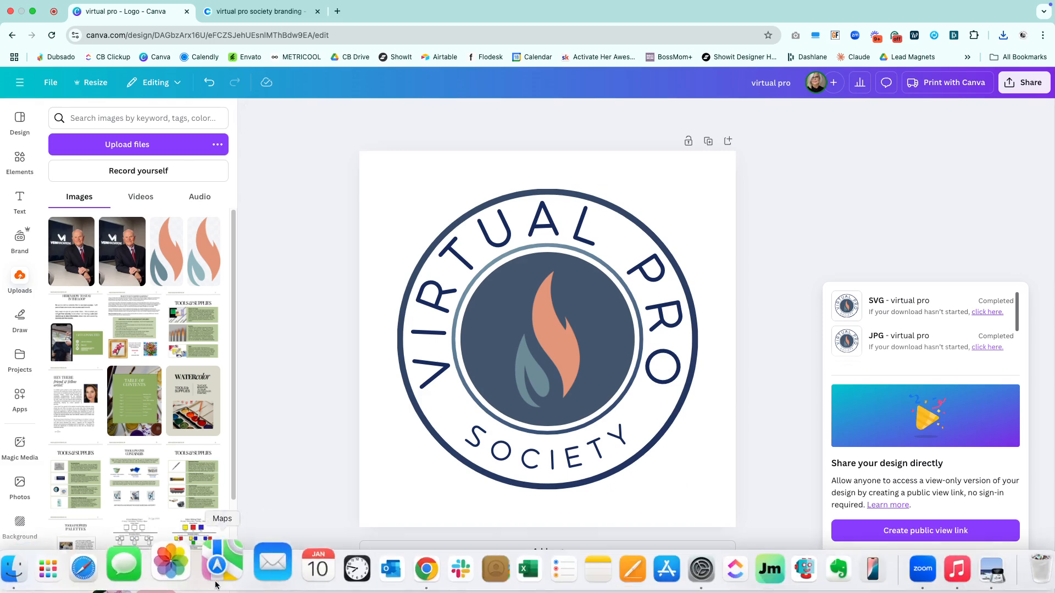
pyautogui.click(261, 251)
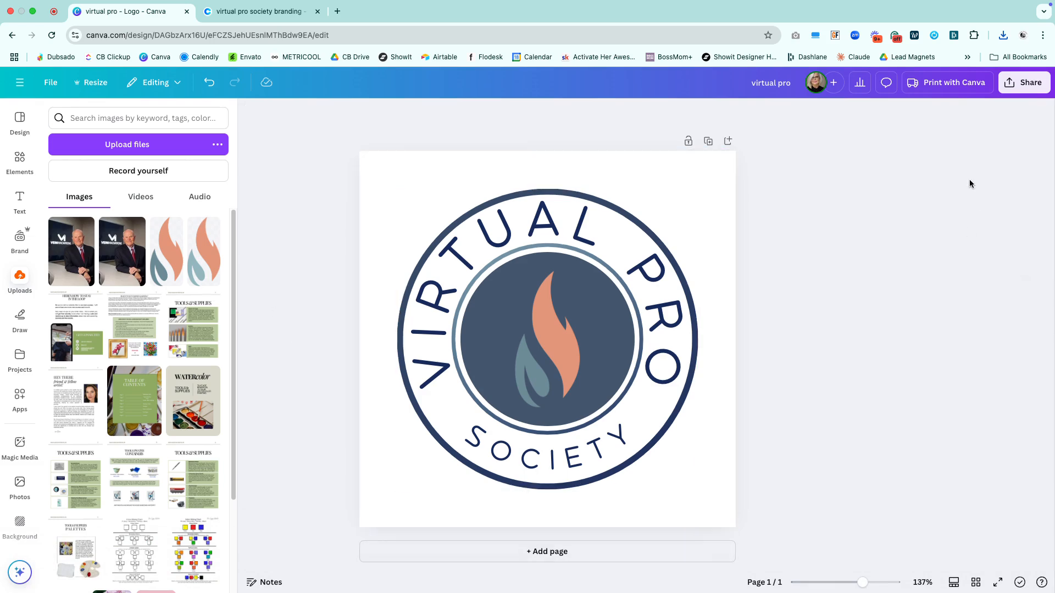